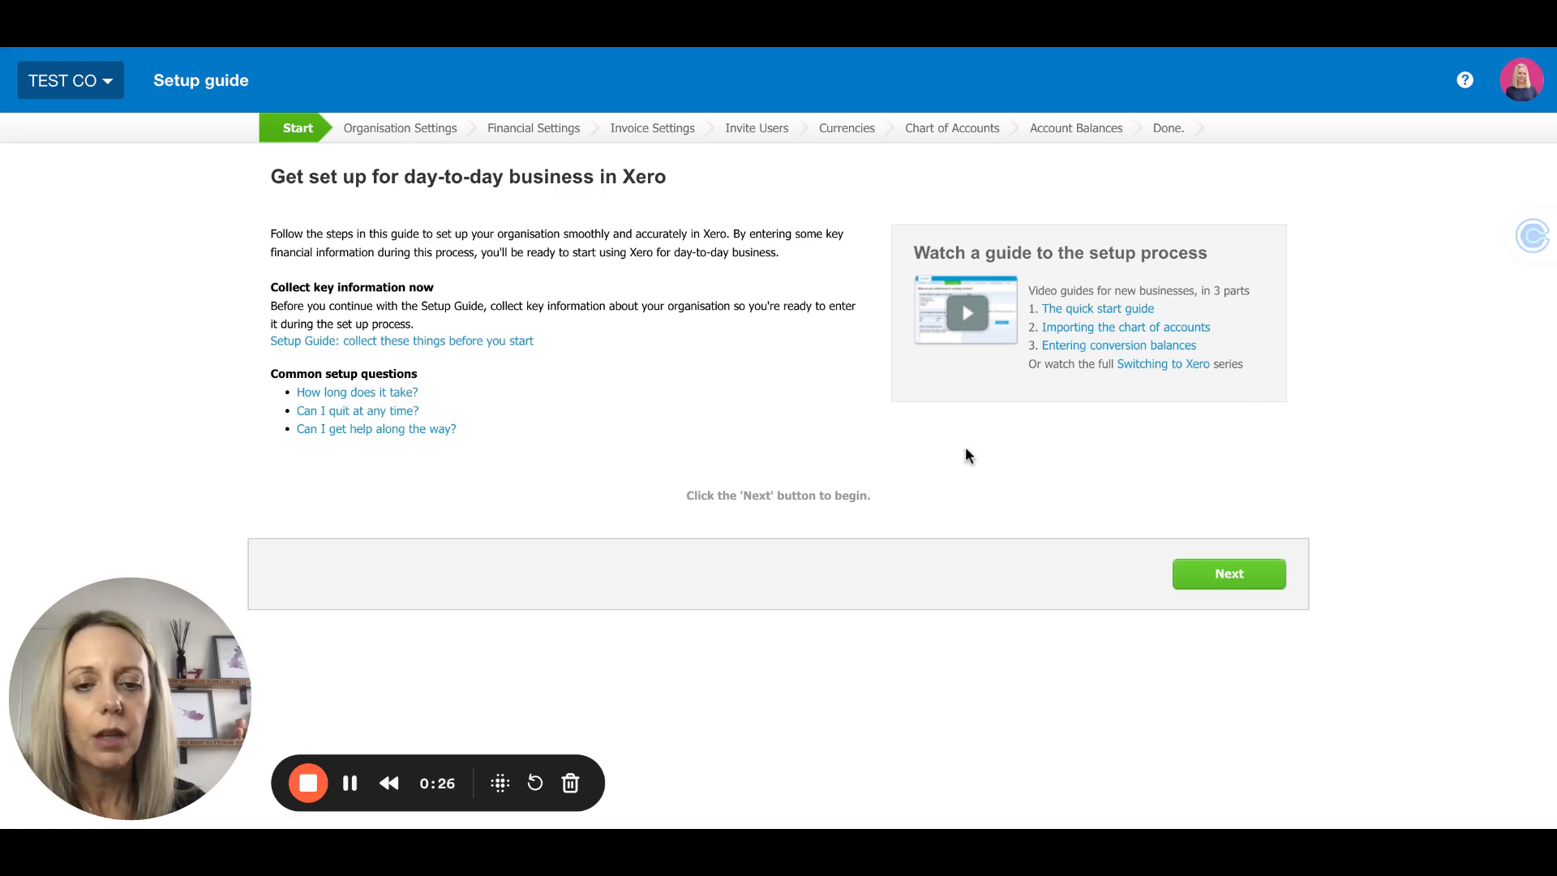
# Begin the setup guide and set the organisation type to Limited Company.
pyautogui.click(1231, 576)
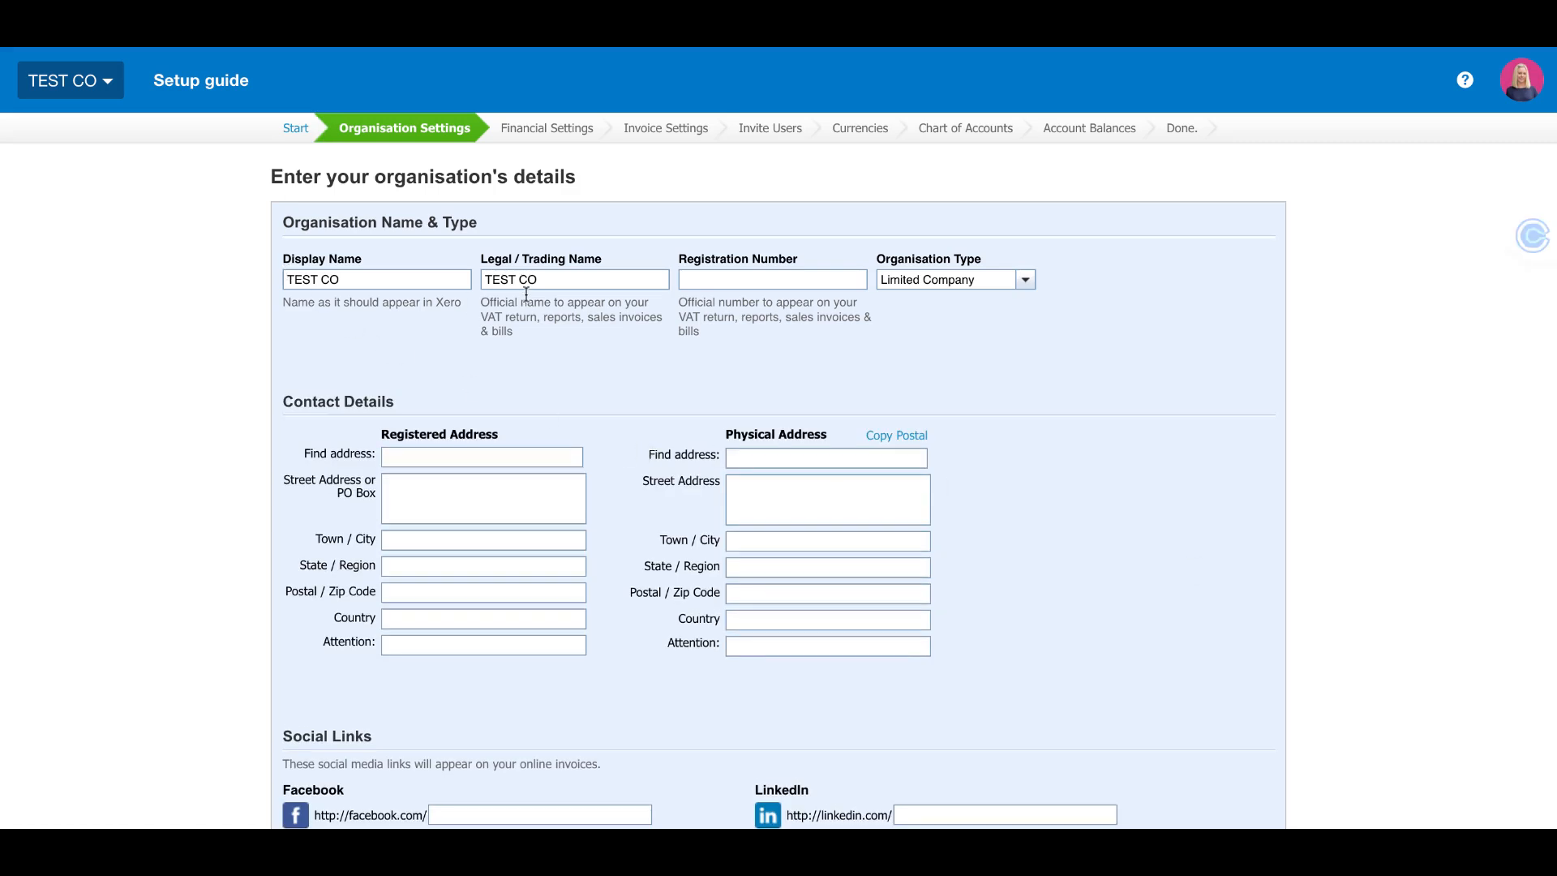
pyautogui.click(1024, 280)
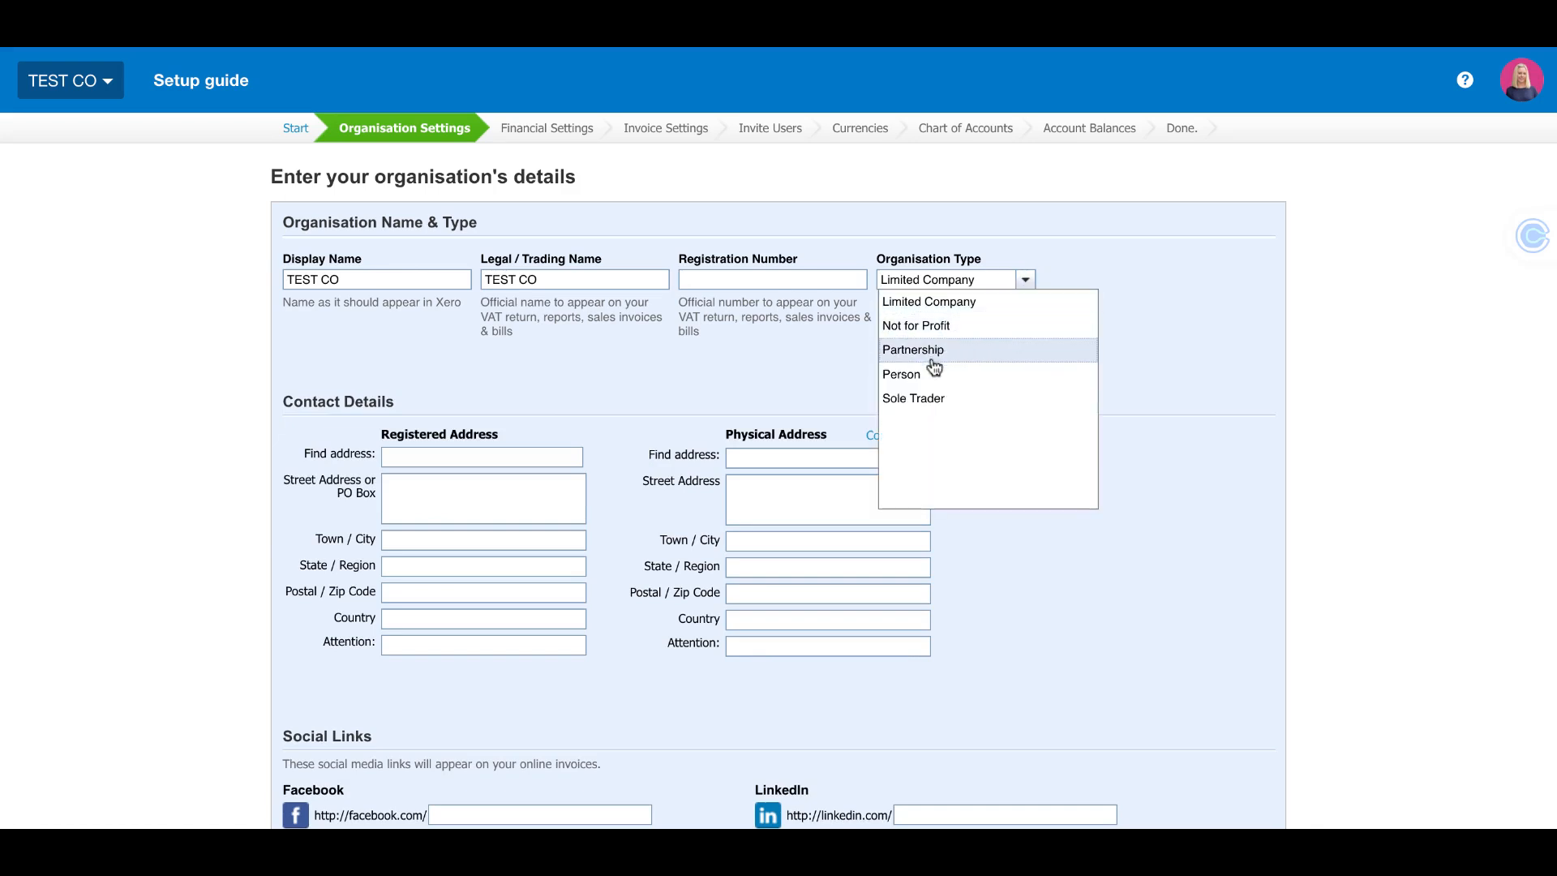
pyautogui.click(931, 403)
pyautogui.click(1027, 280)
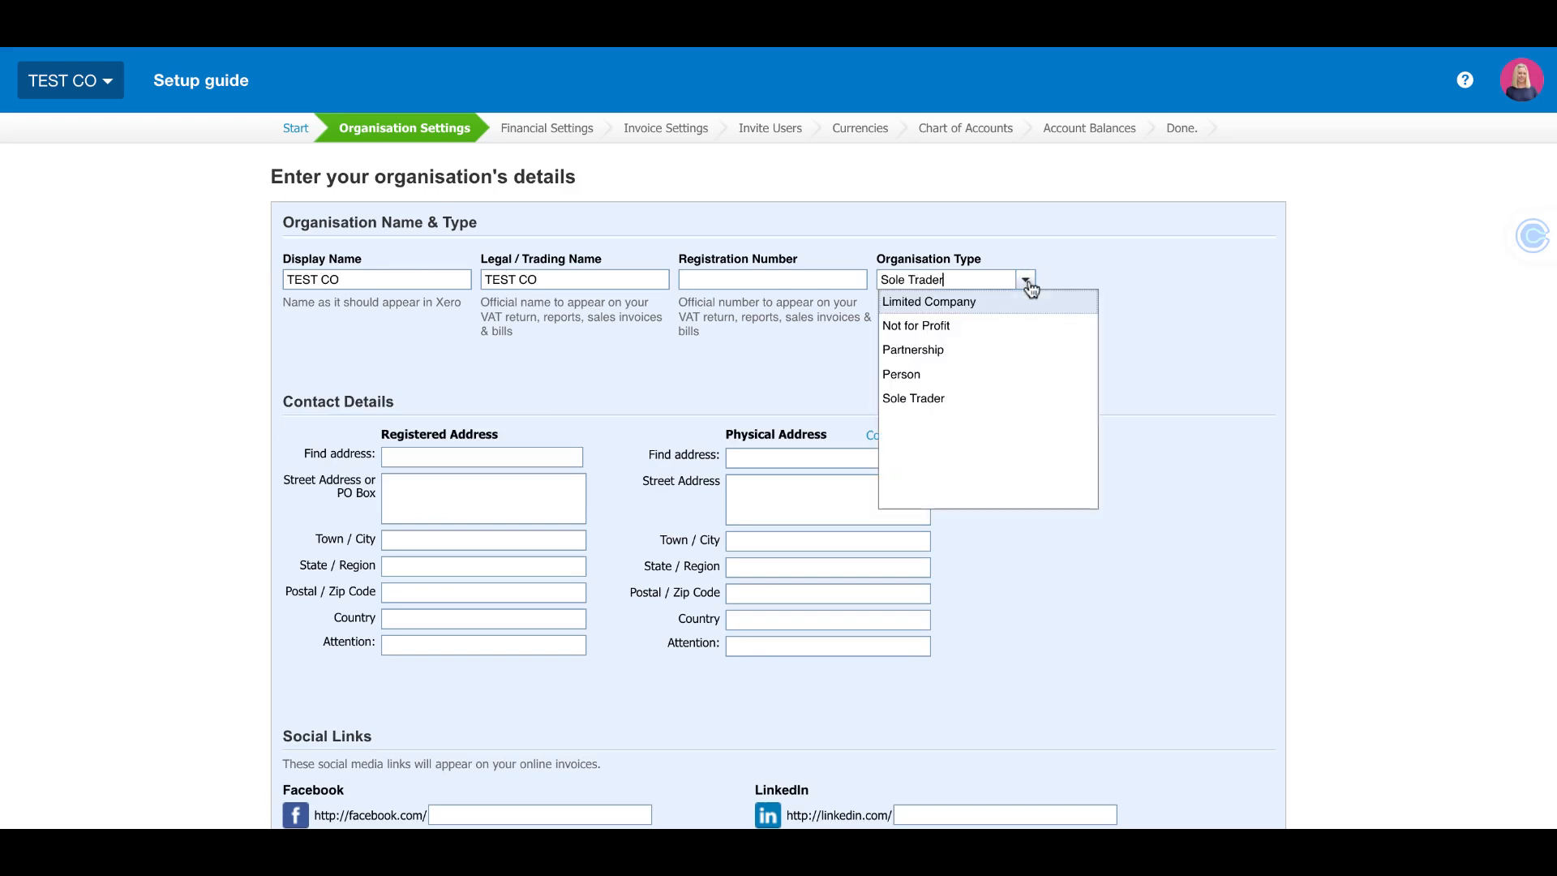
pyautogui.click(979, 304)
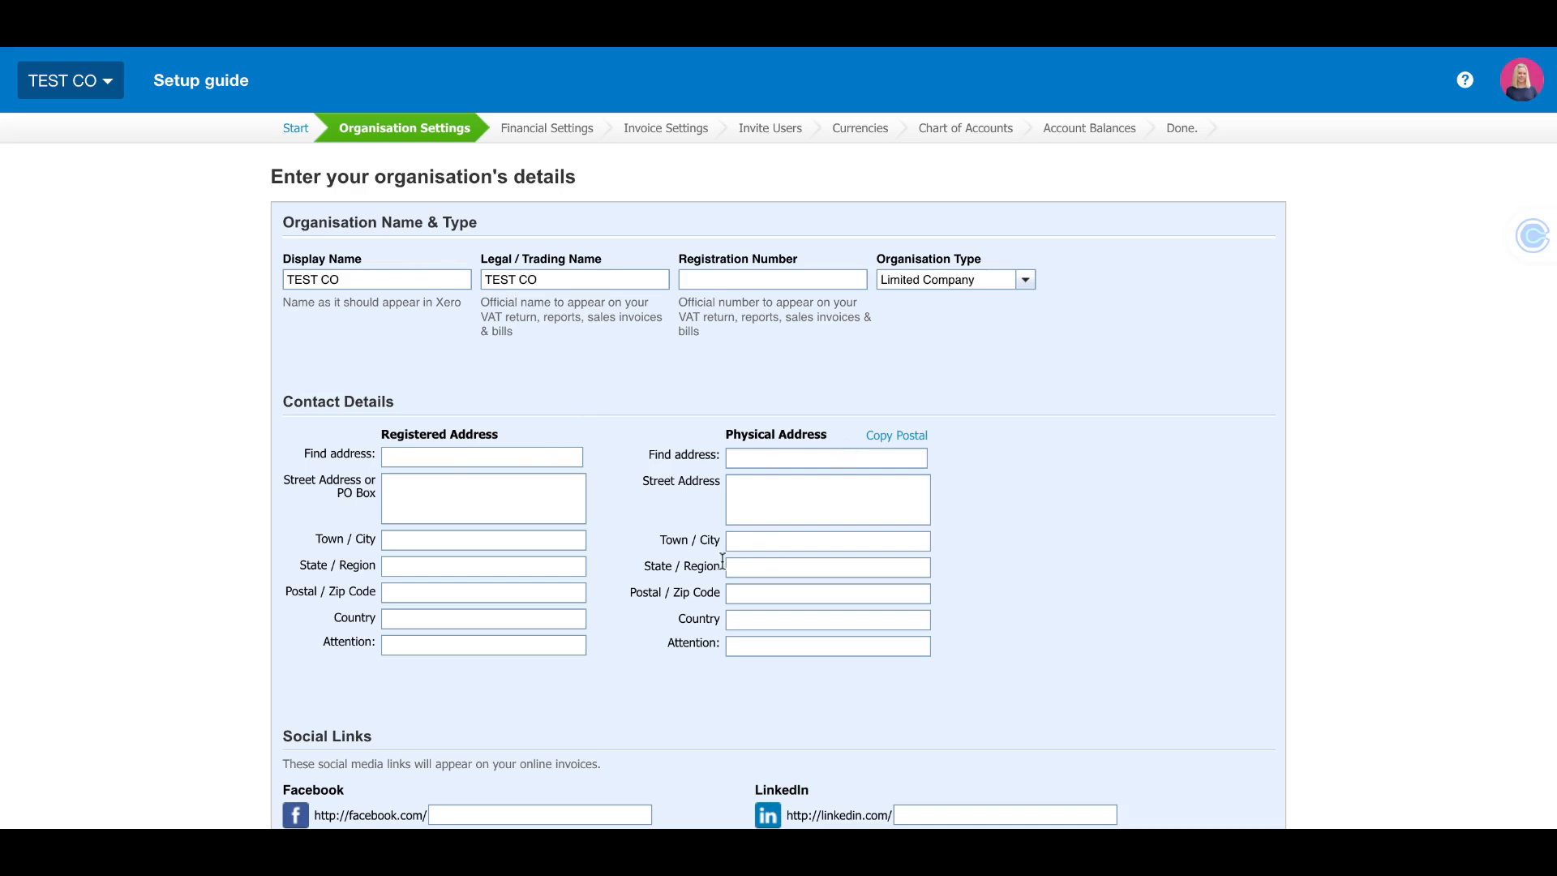
# Leave the contact details and social links blank and proceed to the financial settings.
pyautogui.scroll(-3, 678, 654)
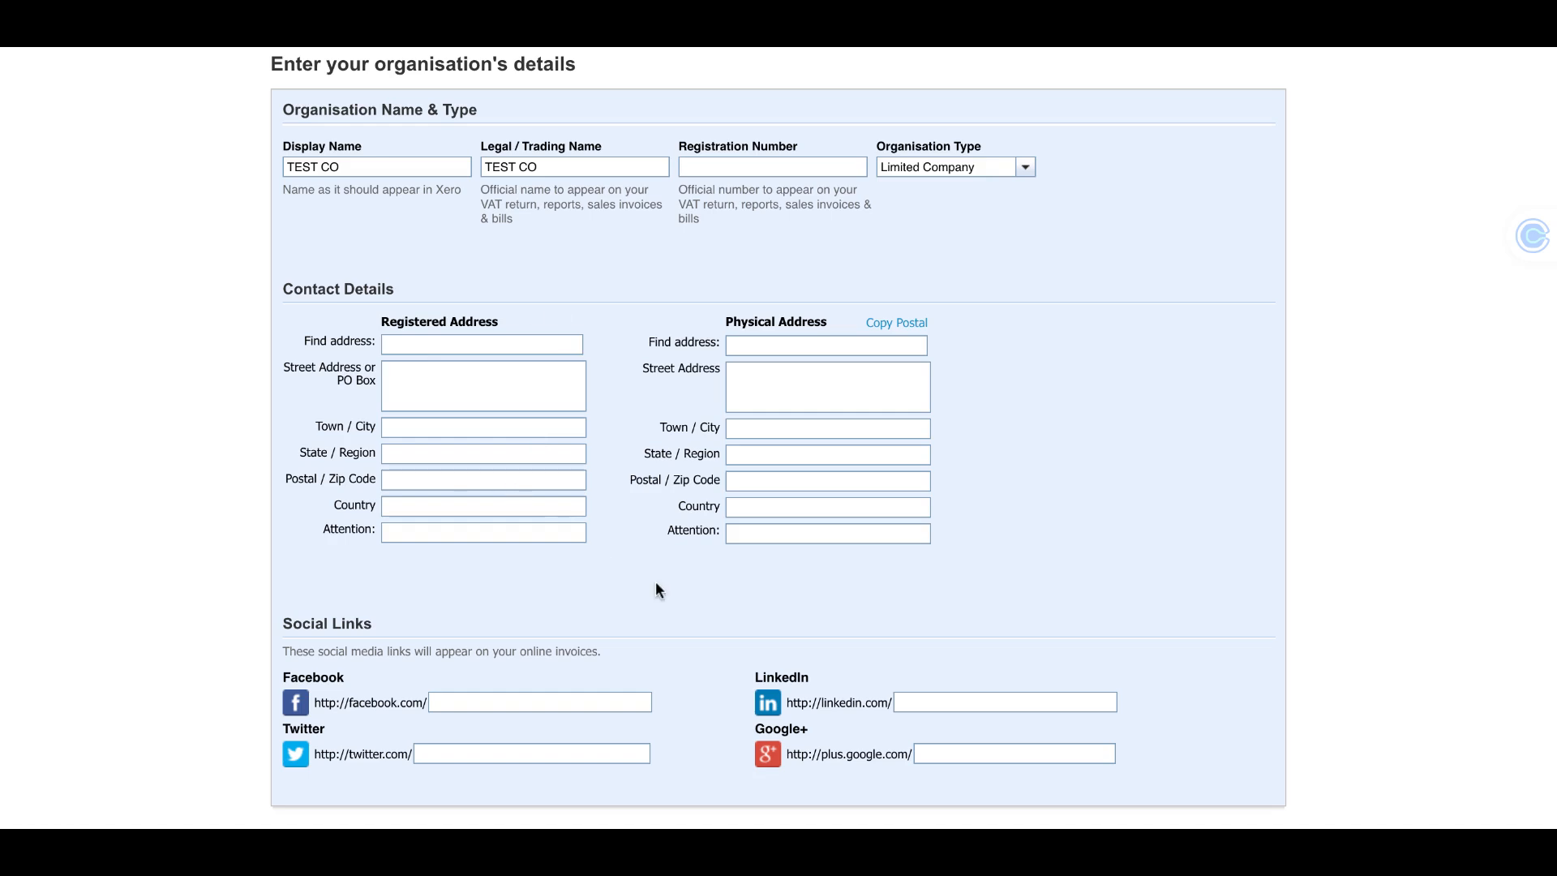
pyautogui.scroll(-1, 656, 584)
pyautogui.scroll(-2, 662, 589)
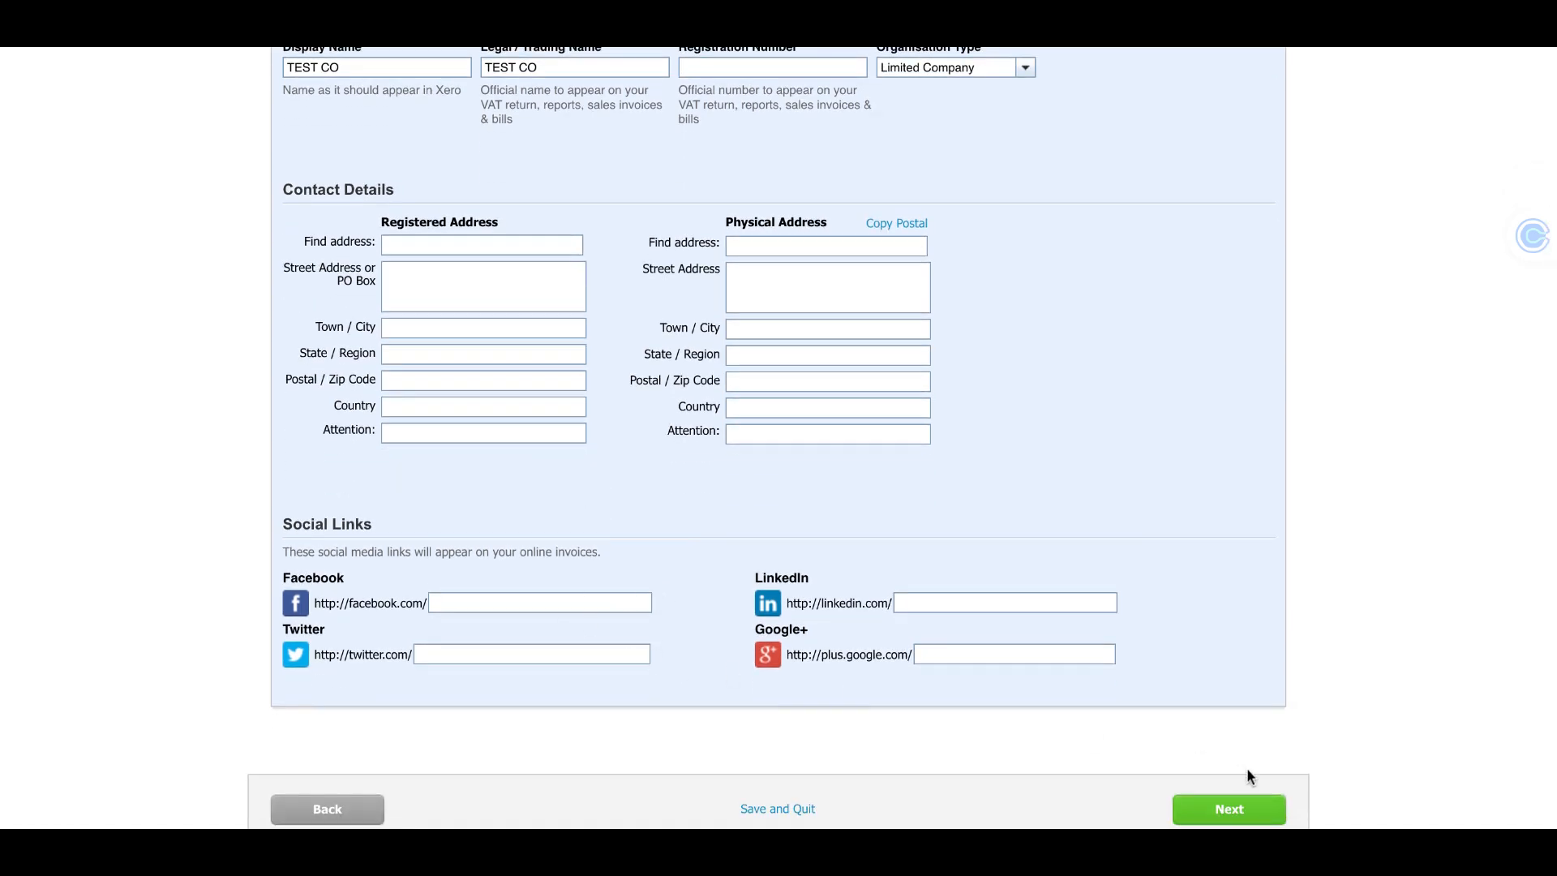
pyautogui.click(1227, 812)
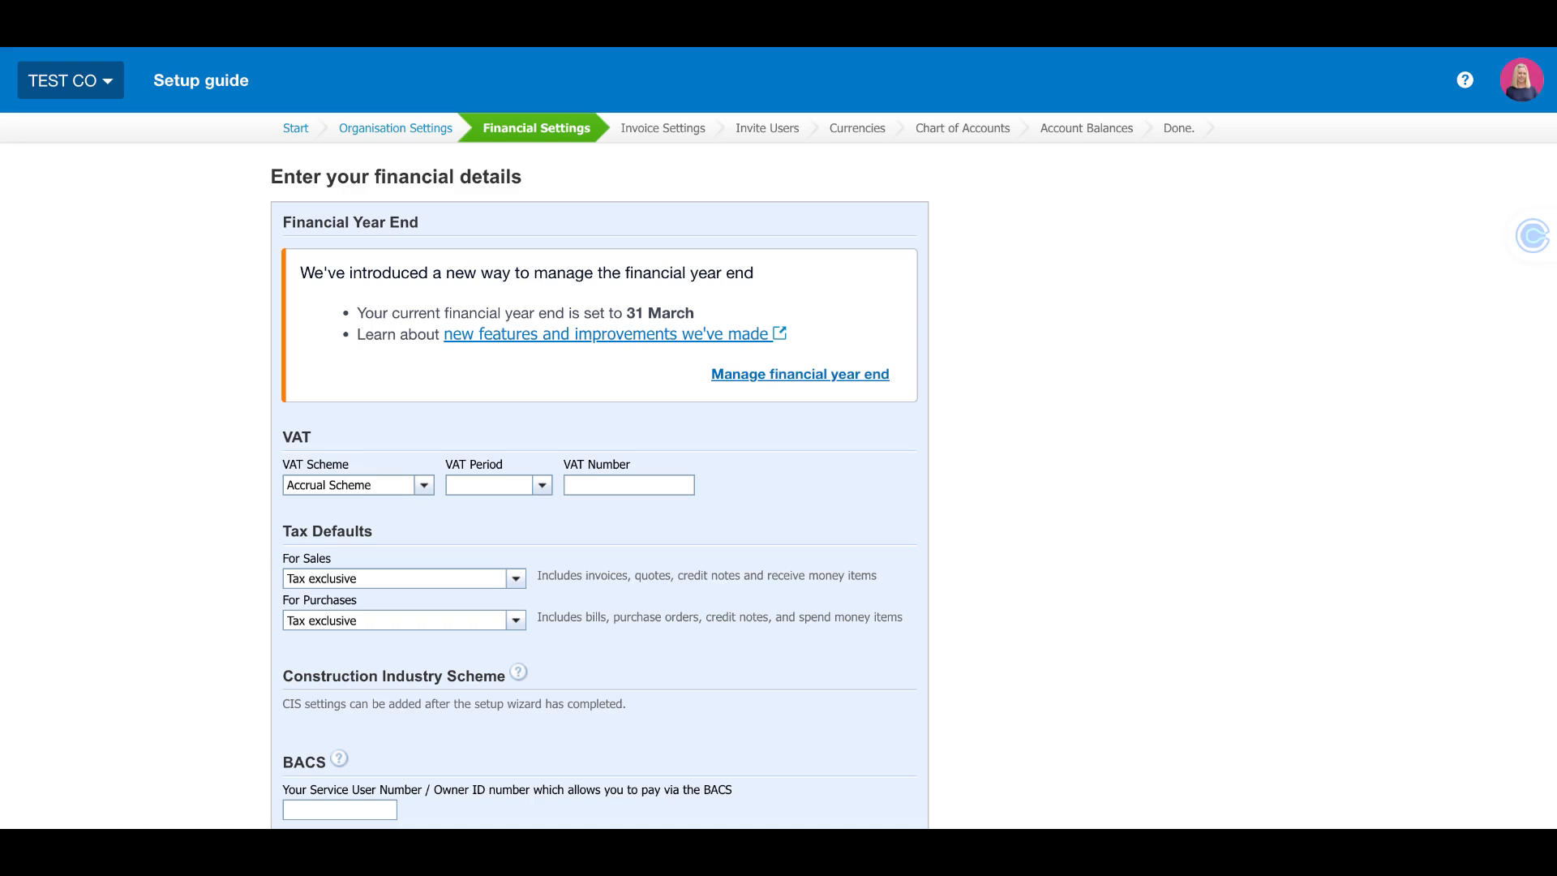
# Keep the VAT scheme as Accrual Scheme and set the VAT period to Quarterly.
pyautogui.click(426, 486)
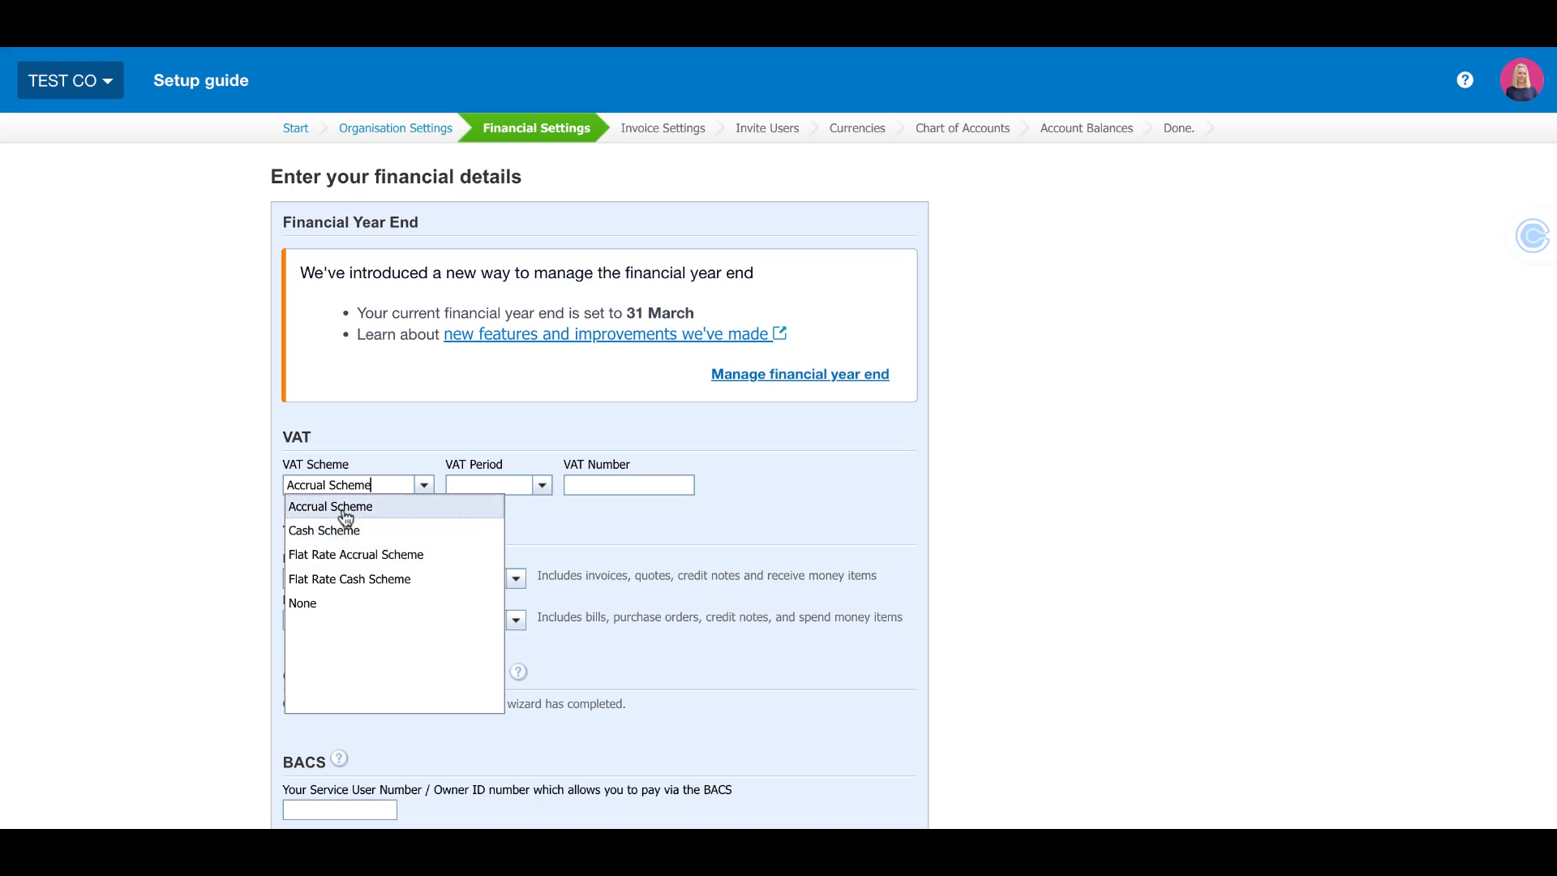
pyautogui.click(479, 420)
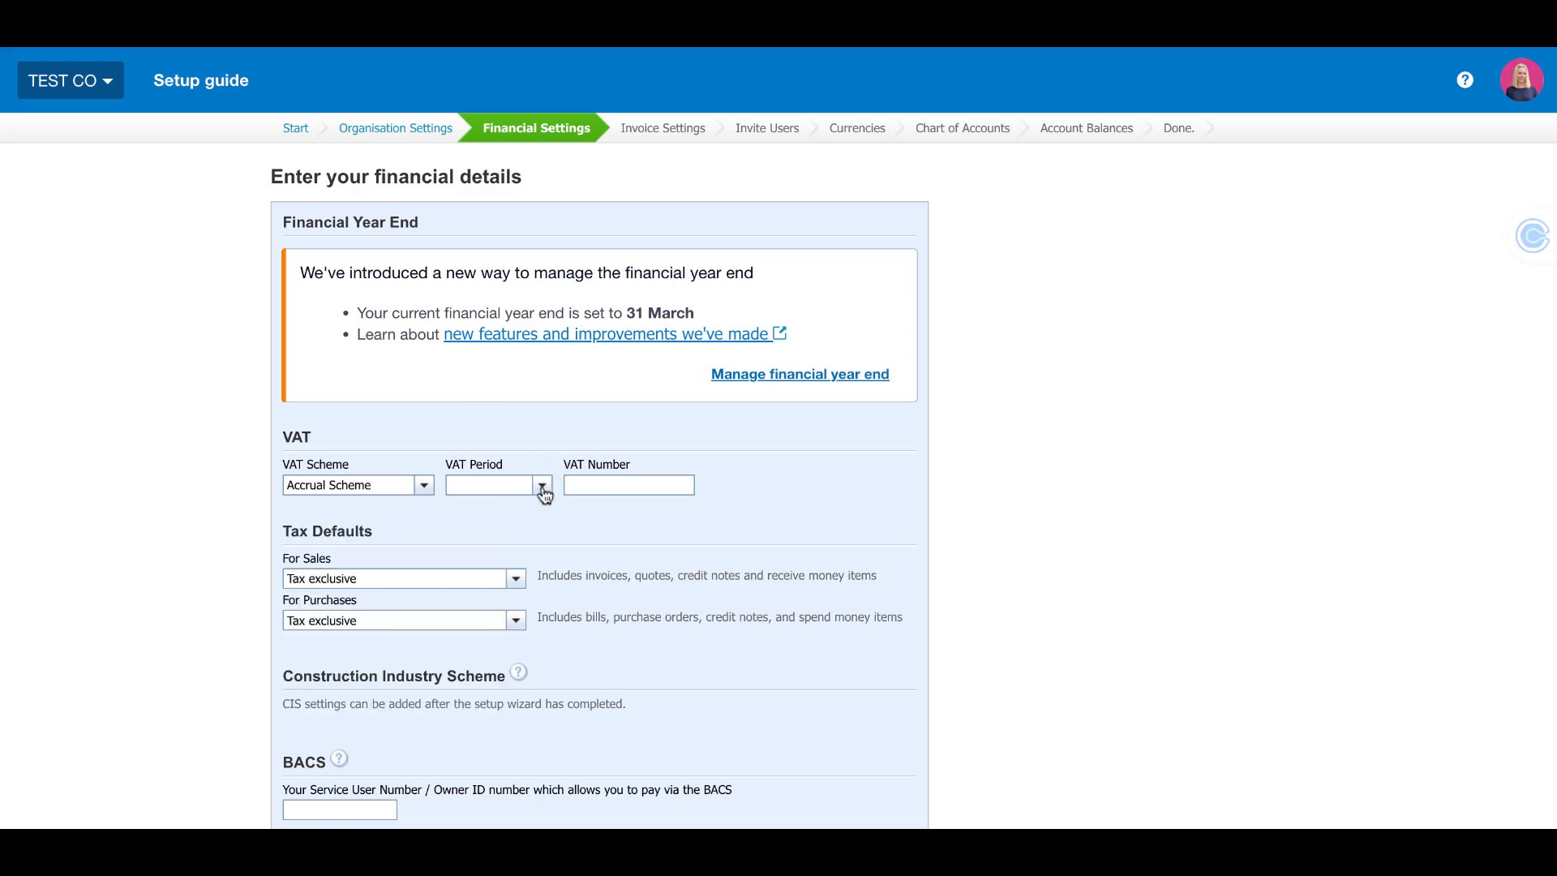
pyautogui.click(541, 485)
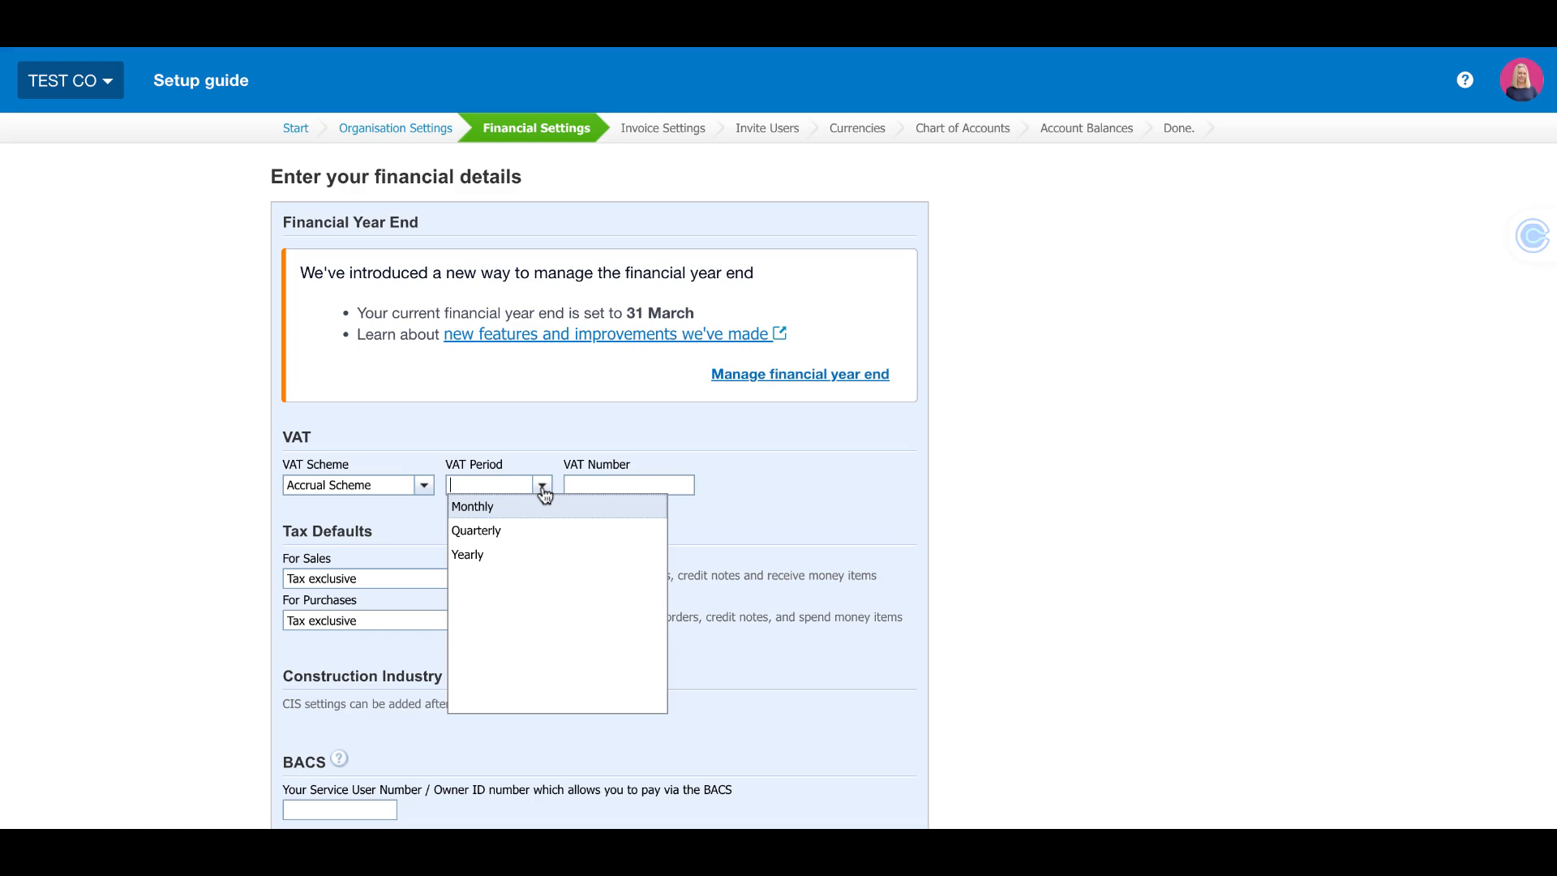
pyautogui.click(500, 535)
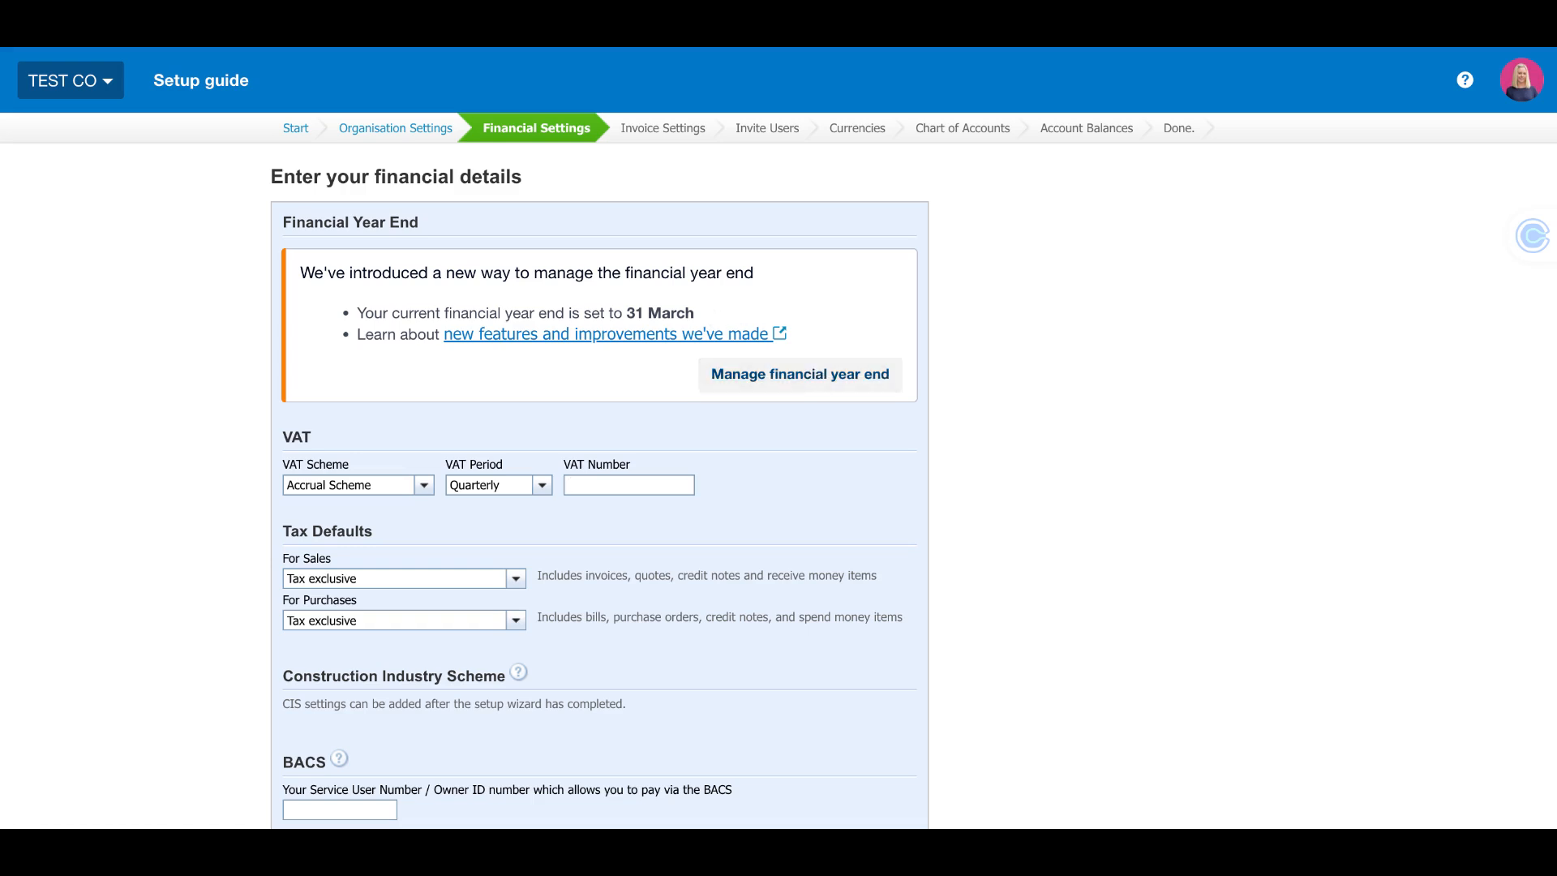
# Open the financial year end for updating and set a custom last day of 31 December.
pyautogui.click(800, 374)
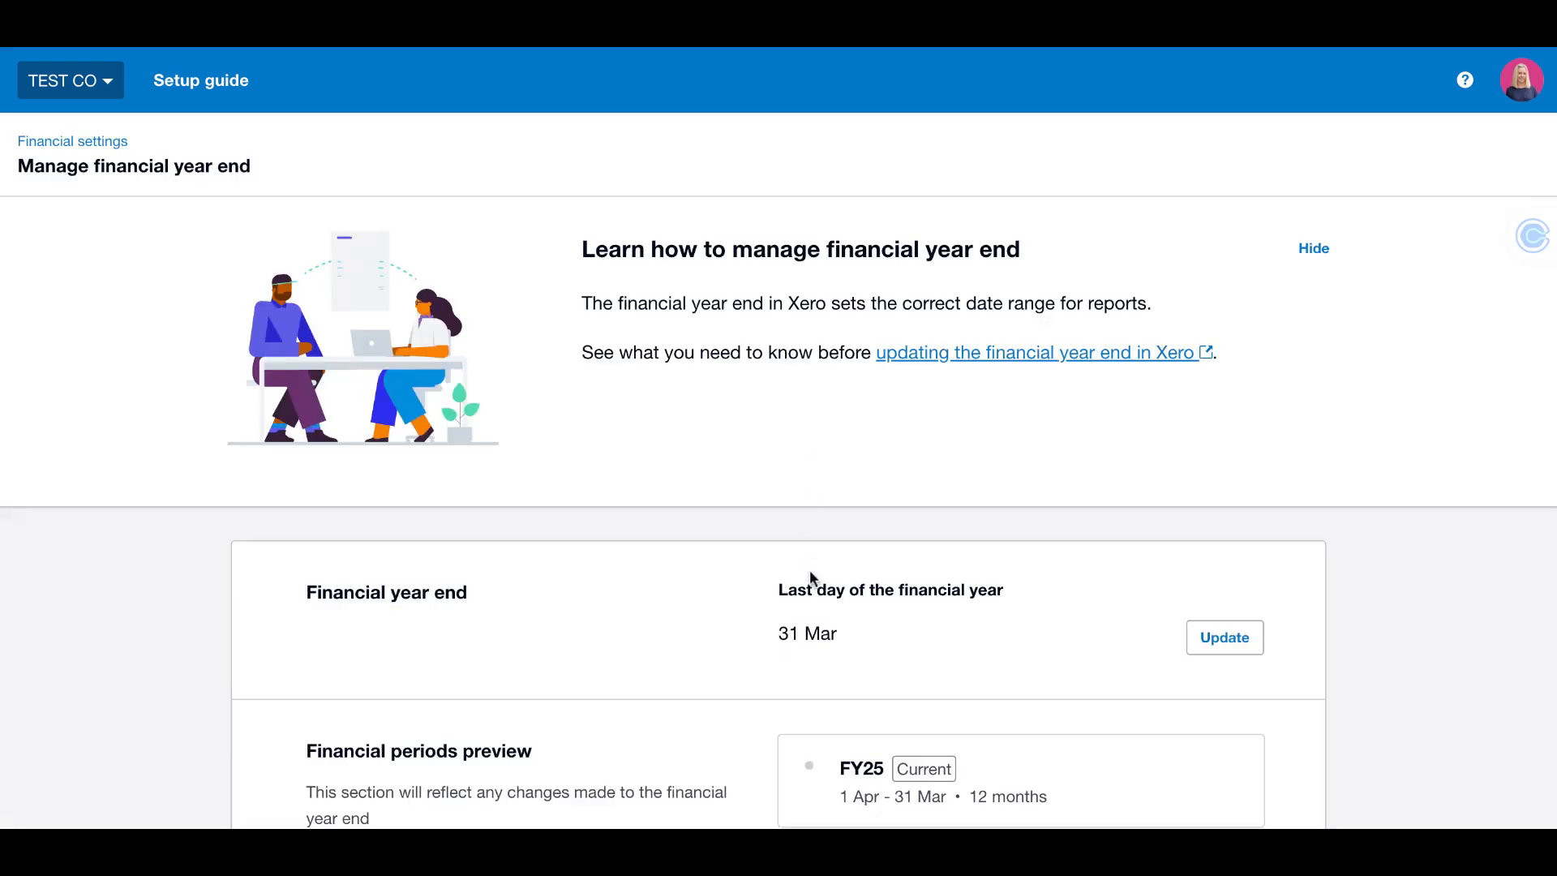
pyautogui.scroll(-1, 811, 575)
pyautogui.click(1227, 559)
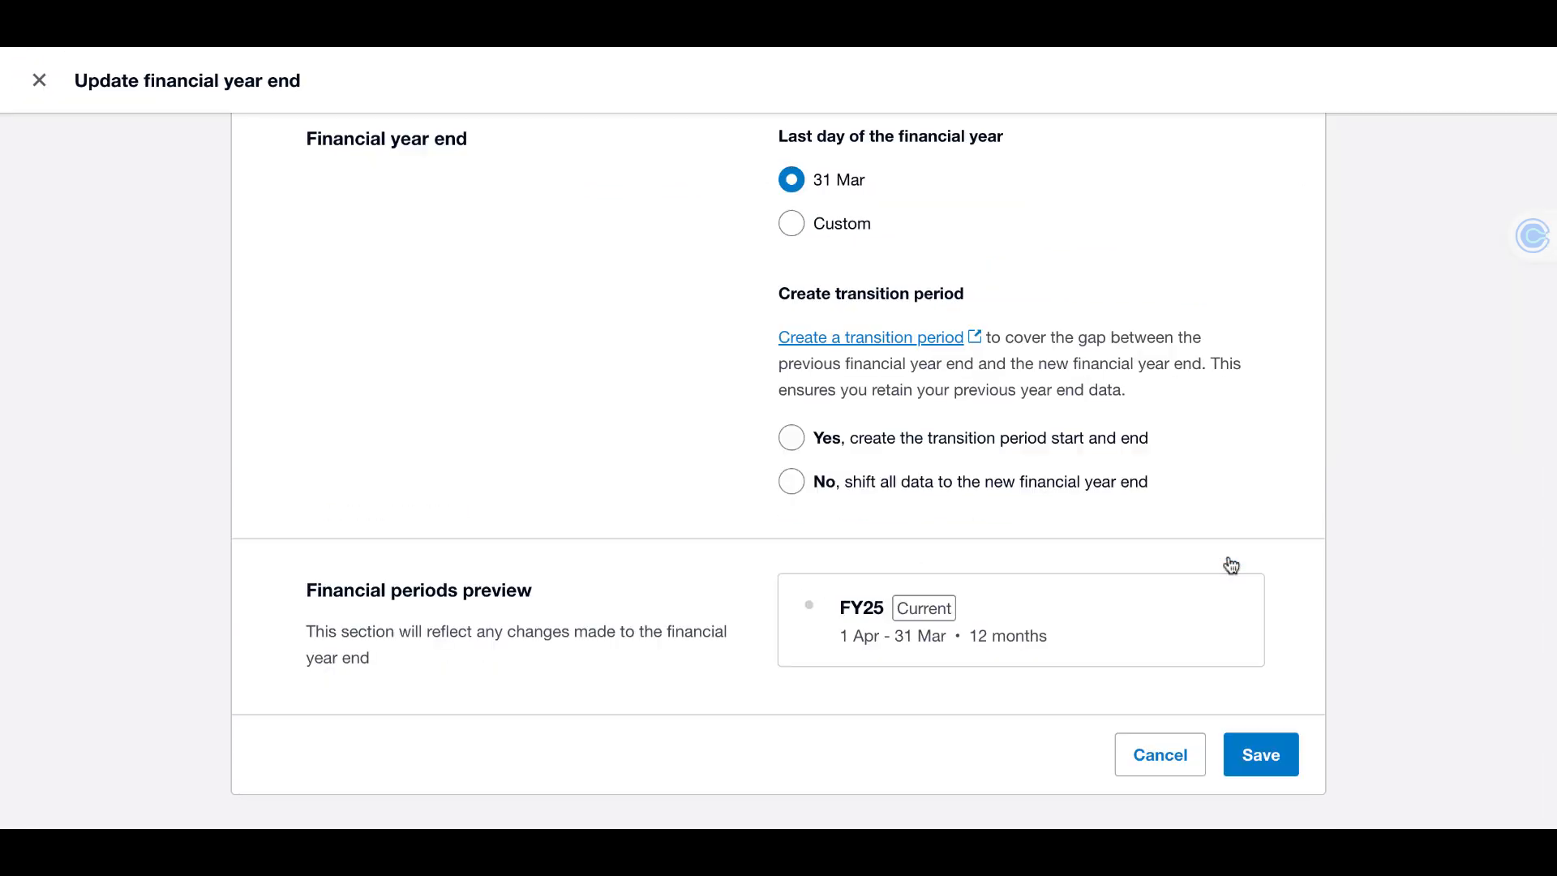
pyautogui.click(790, 227)
pyautogui.click(1176, 309)
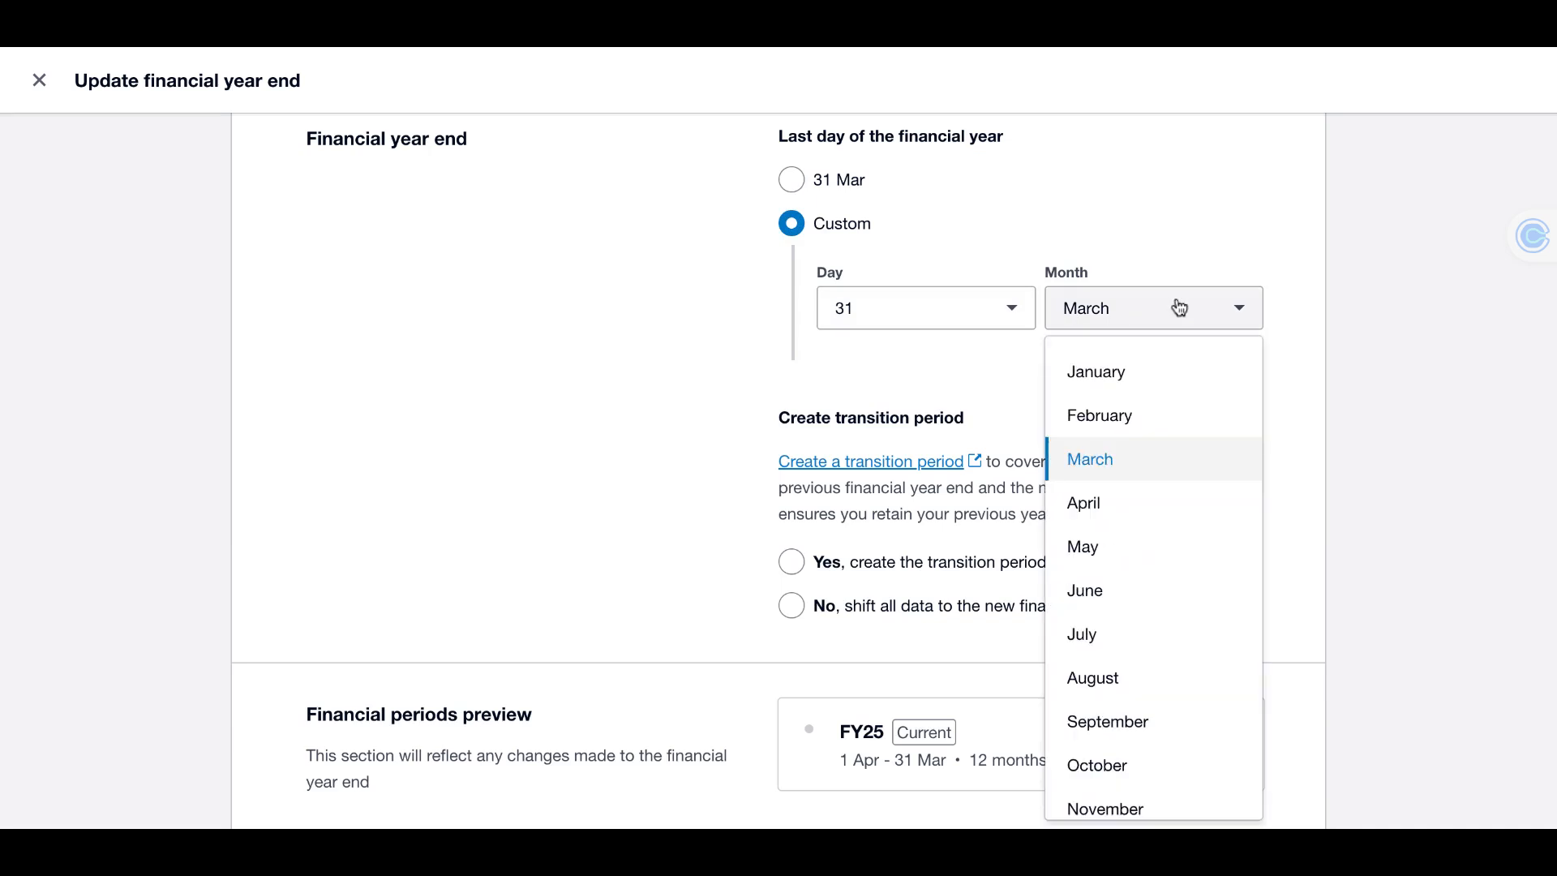
pyautogui.scroll(-1, 1143, 711)
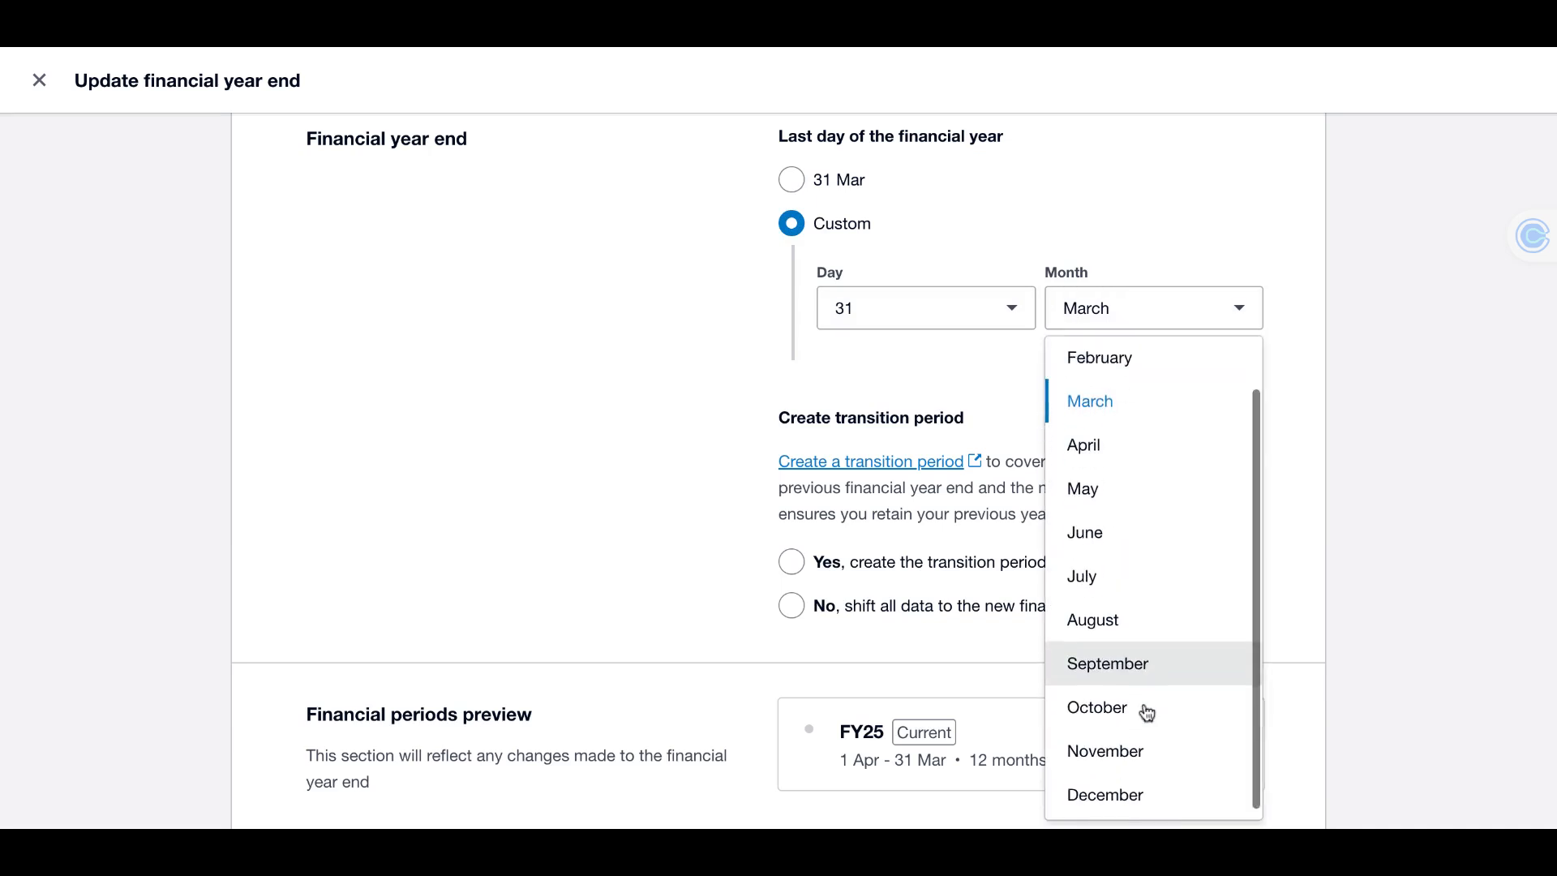
pyautogui.click(1147, 786)
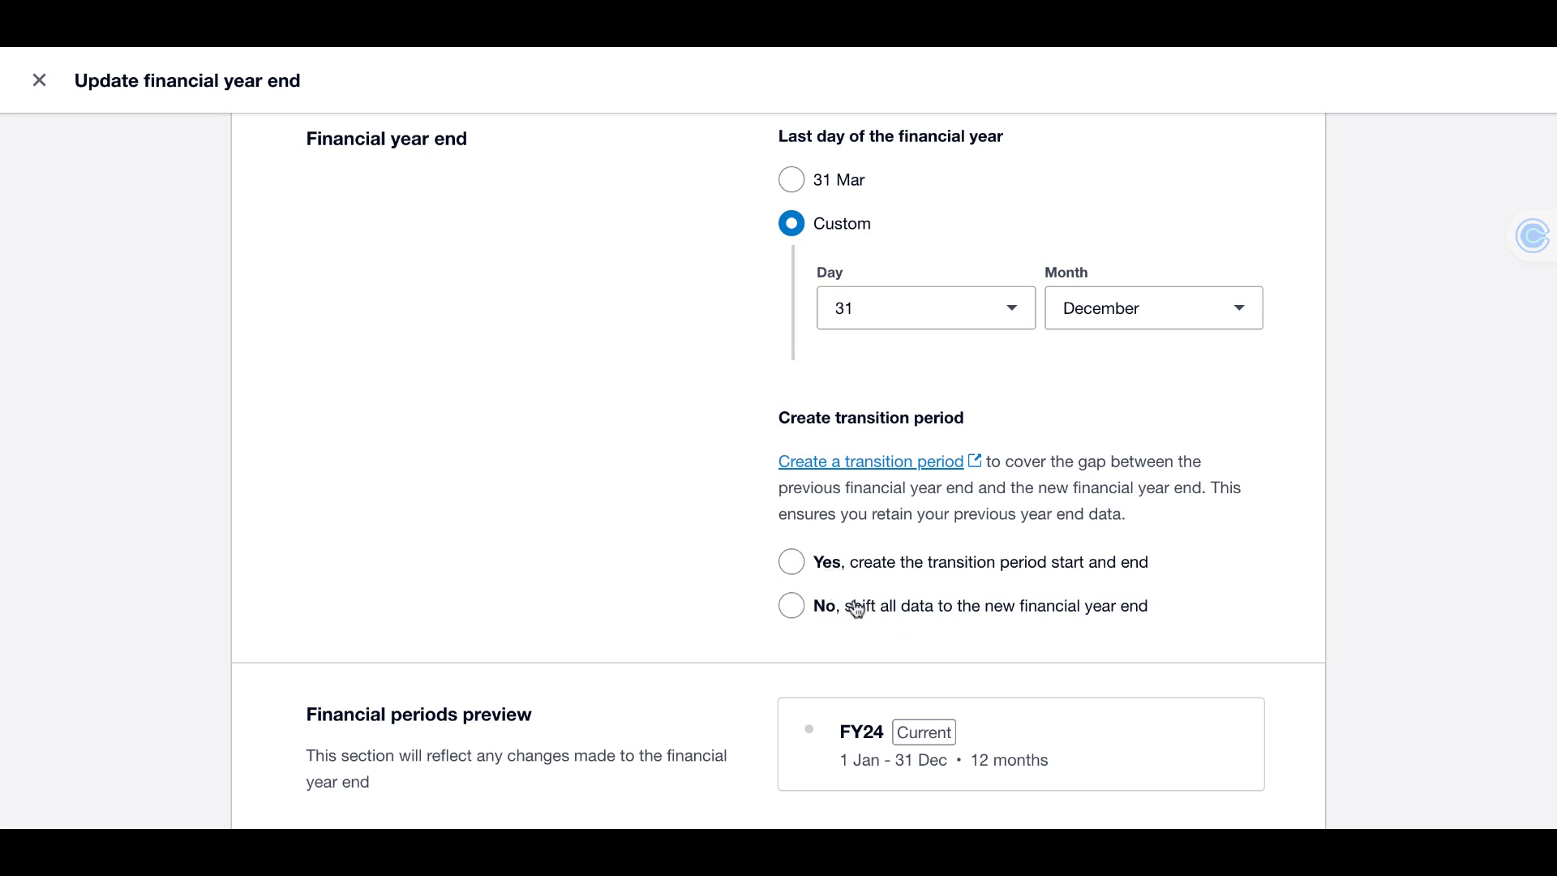
# Choose to shift all data to the new financial year end without a transition period, and save and confirm the update.
pyautogui.click(792, 607)
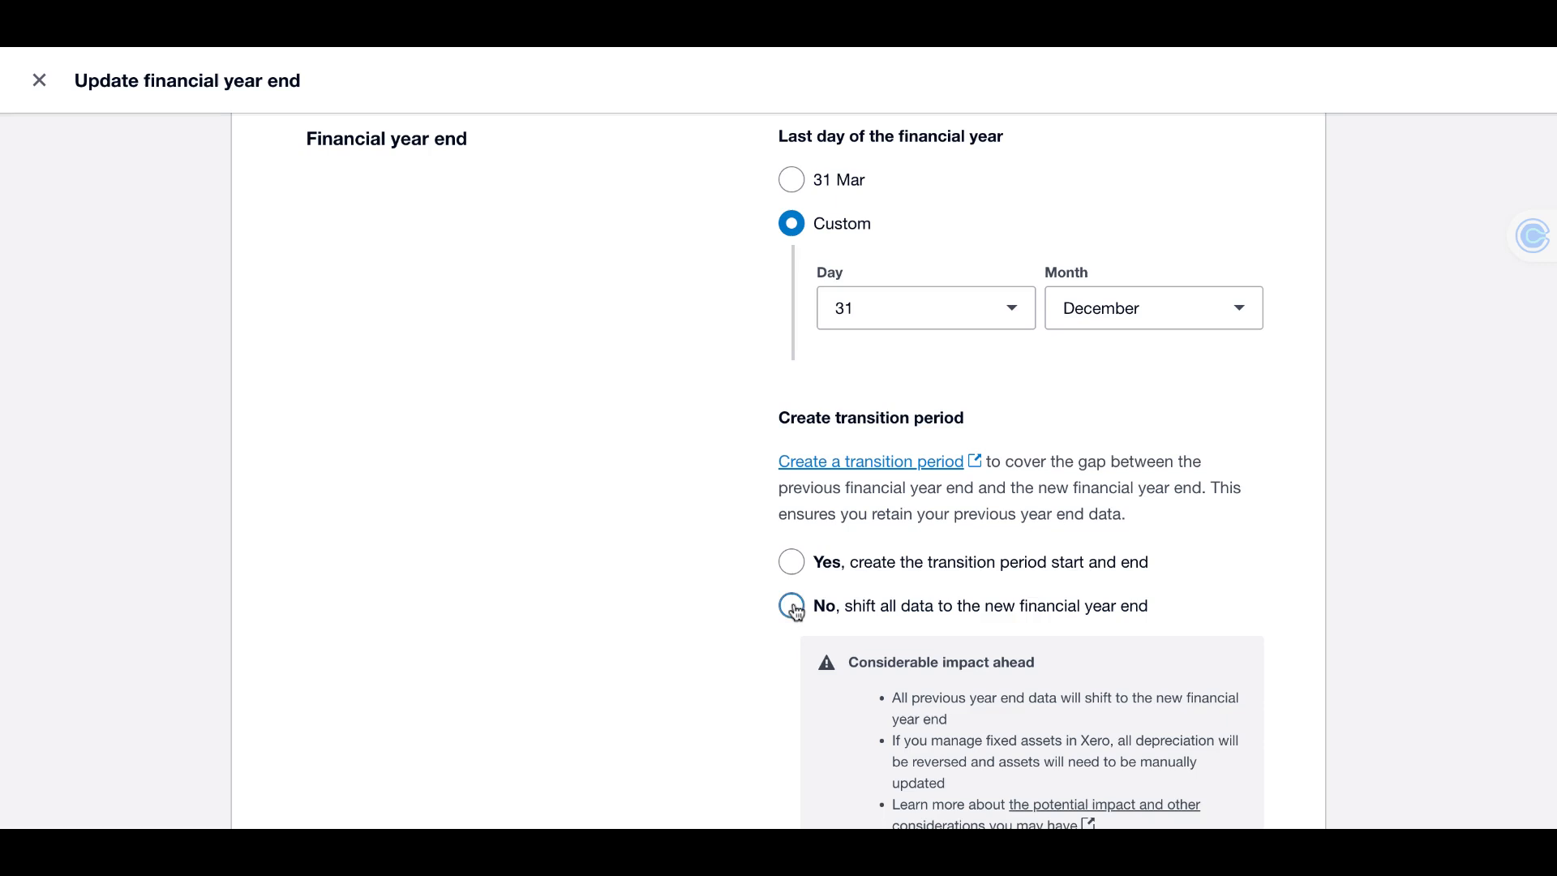
pyautogui.scroll(-5, 797, 612)
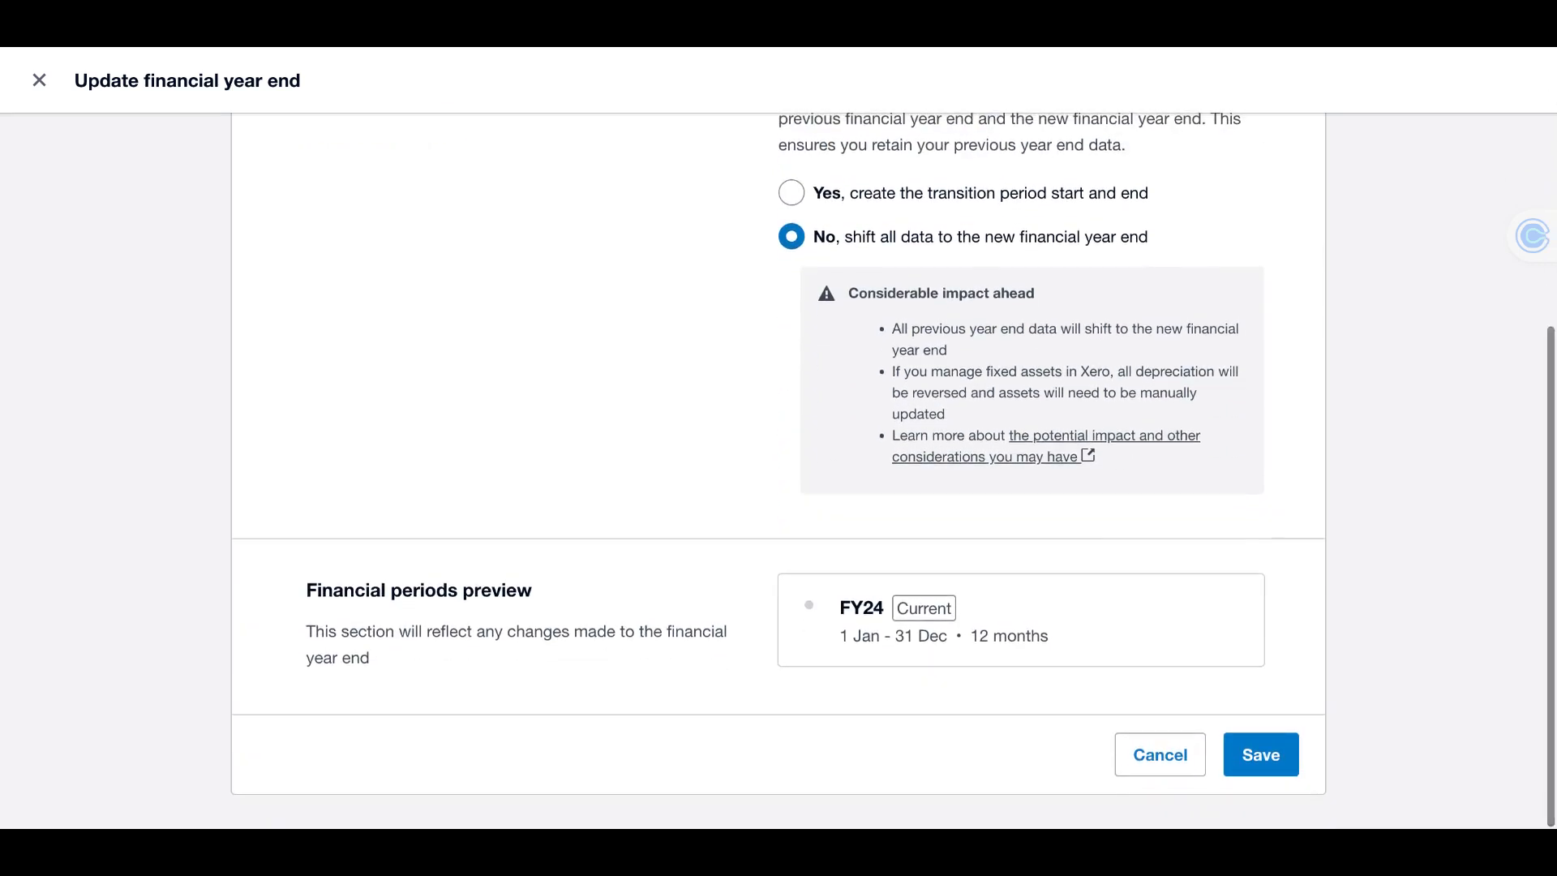
pyautogui.scroll(4, 963, 459)
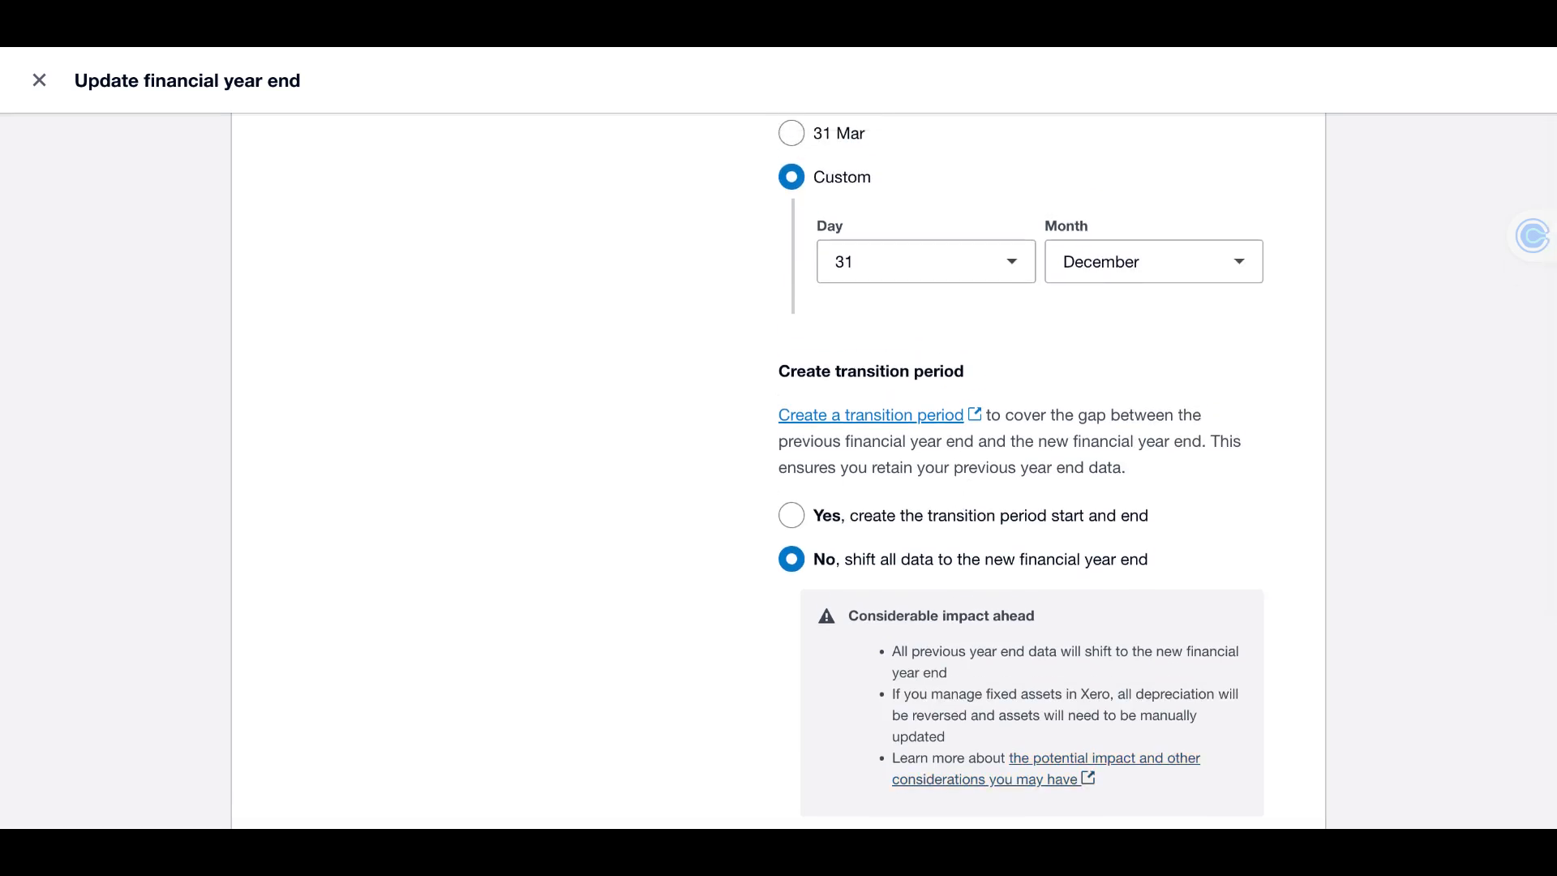
pyautogui.scroll(-2, 920, 714)
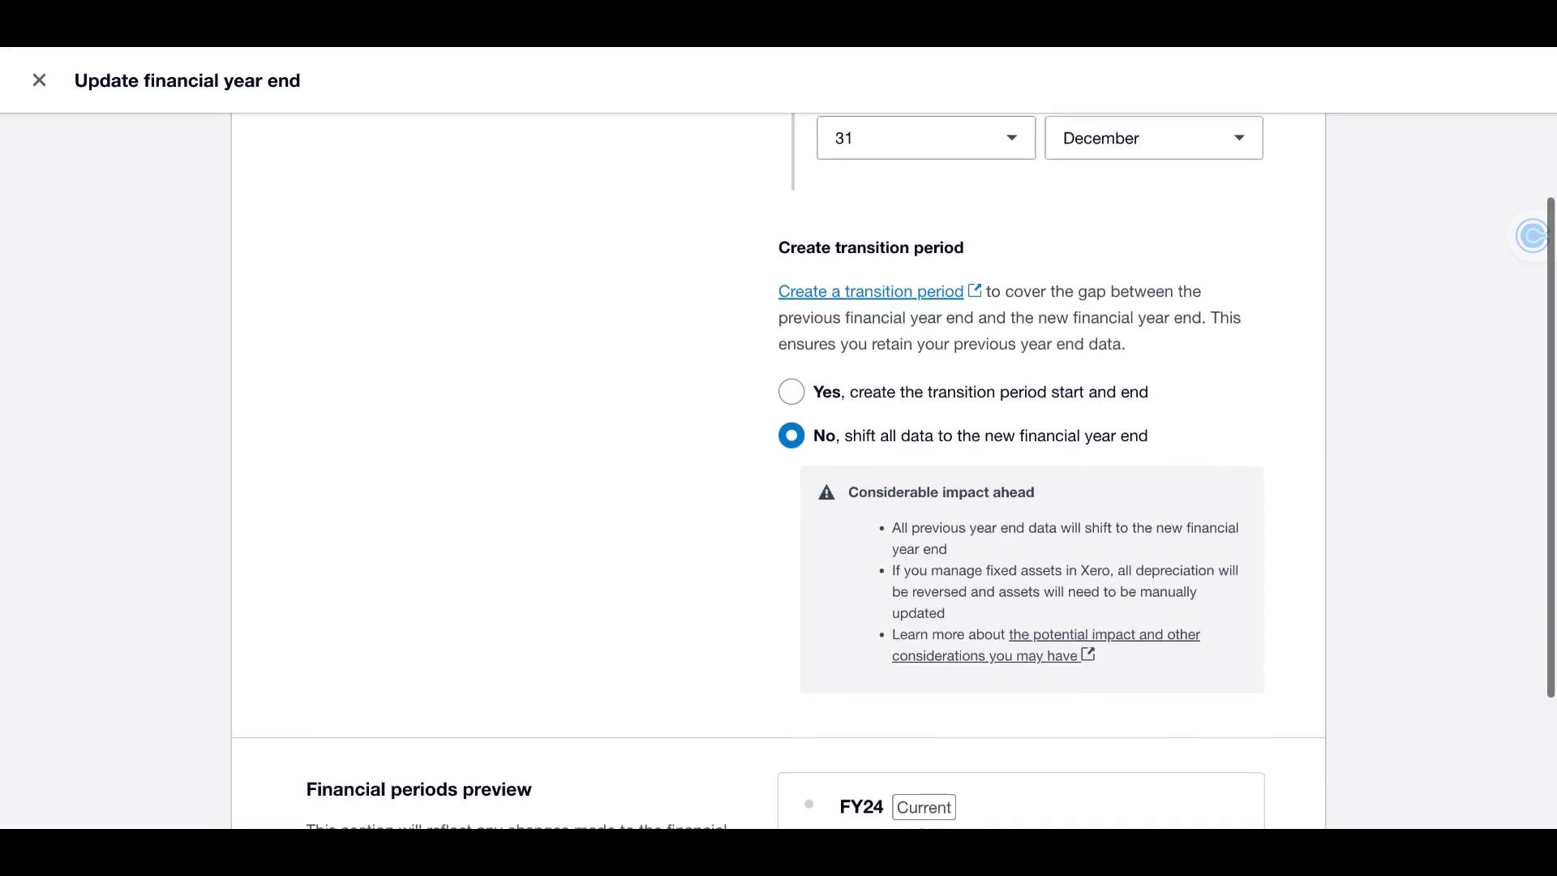
pyautogui.scroll(3, 919, 714)
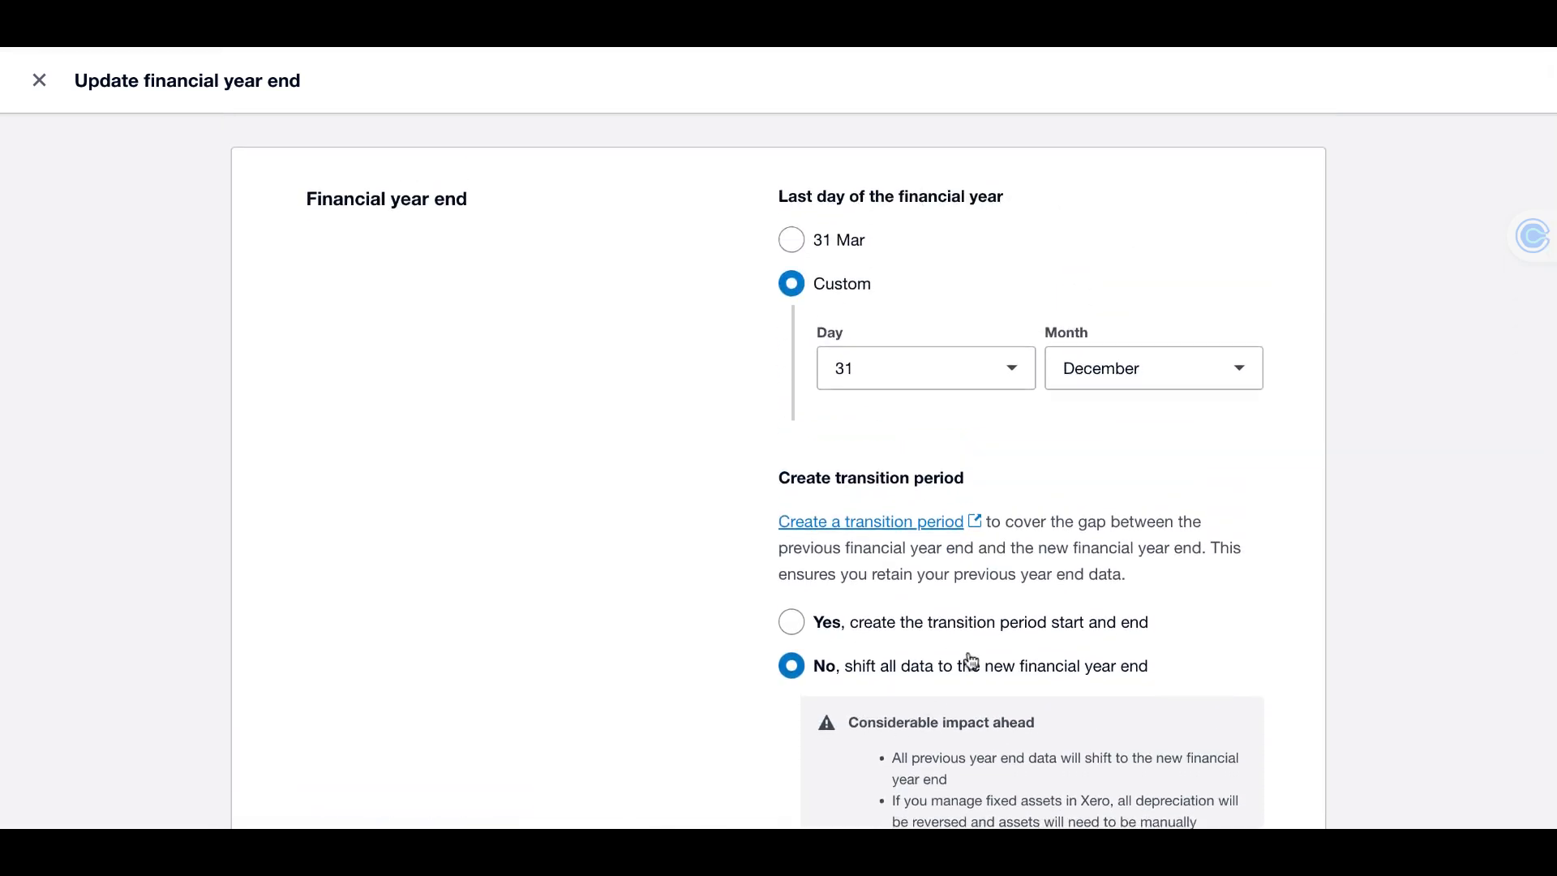
pyautogui.scroll(-4, 970, 659)
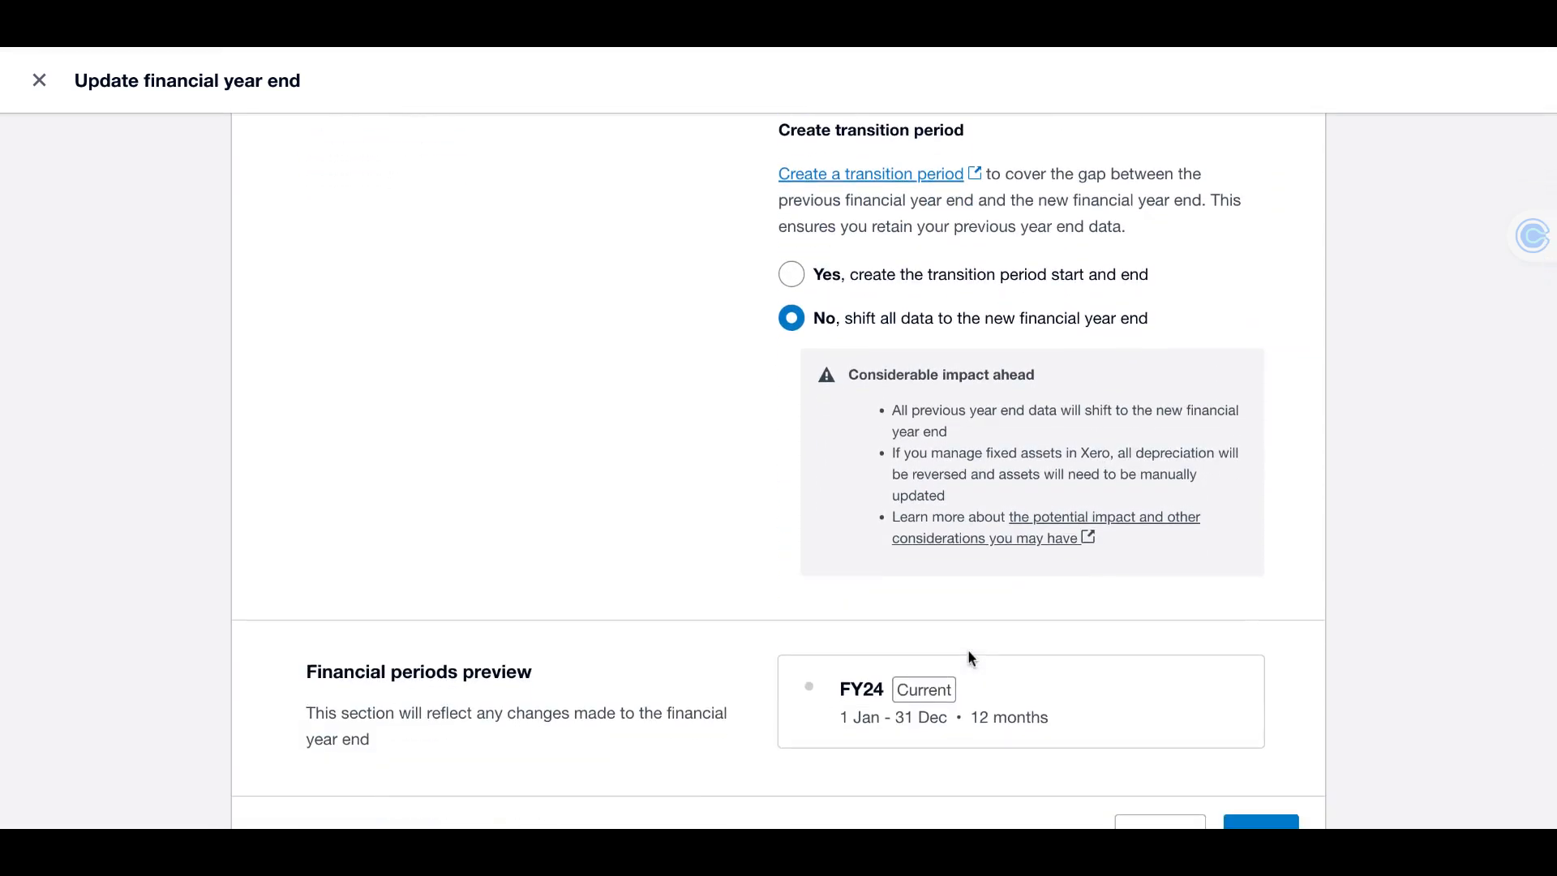
pyautogui.scroll(4, 969, 654)
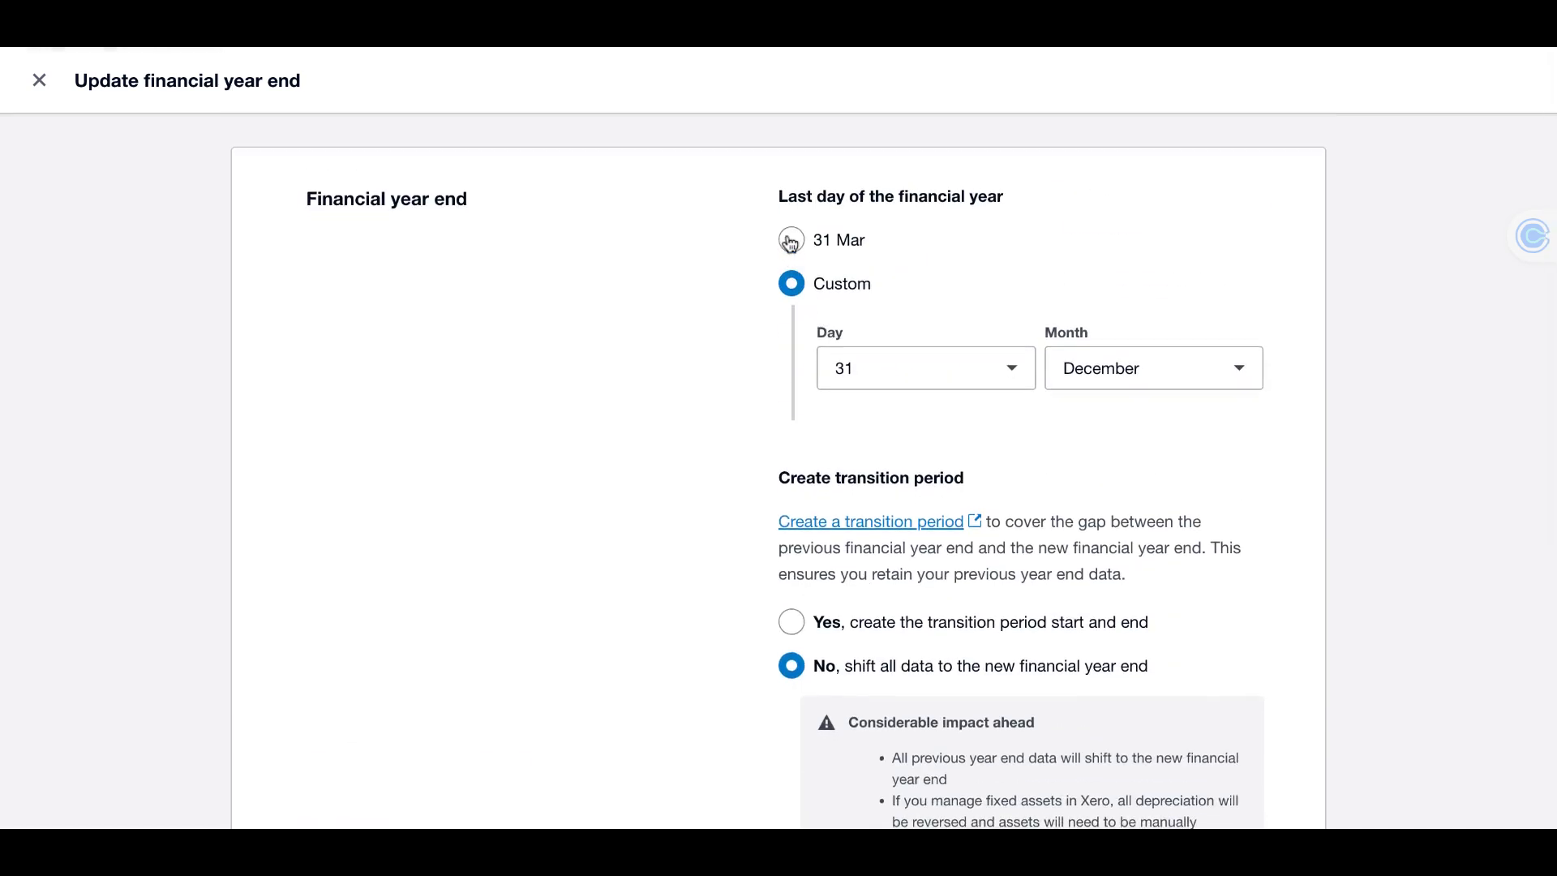
pyautogui.scroll(-3, 756, 568)
pyautogui.scroll(-2, 755, 575)
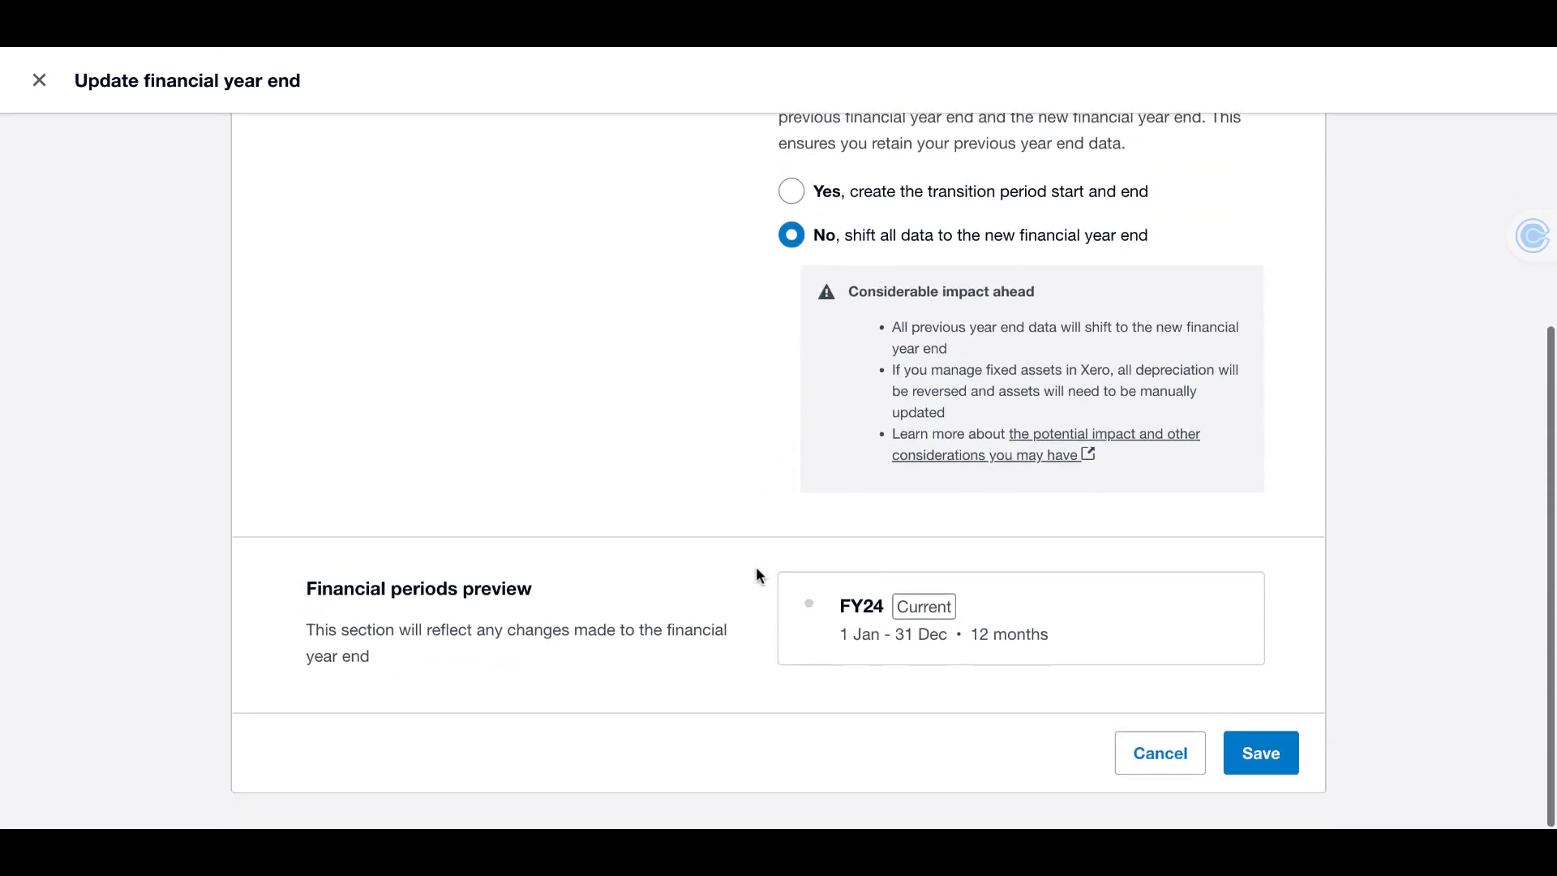
pyautogui.click(1262, 757)
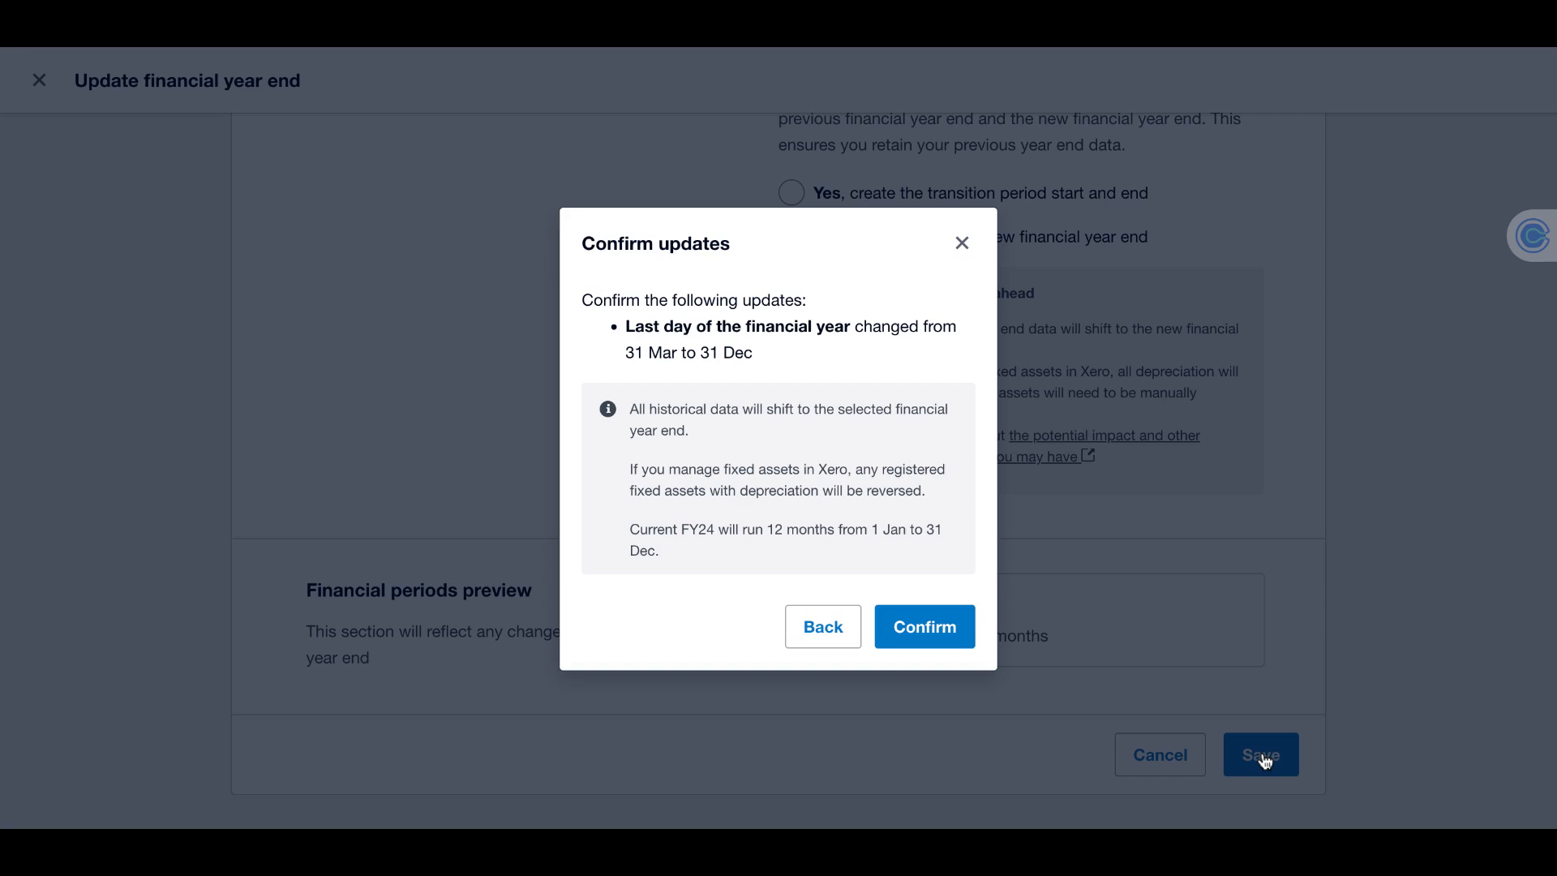
pyautogui.click(934, 632)
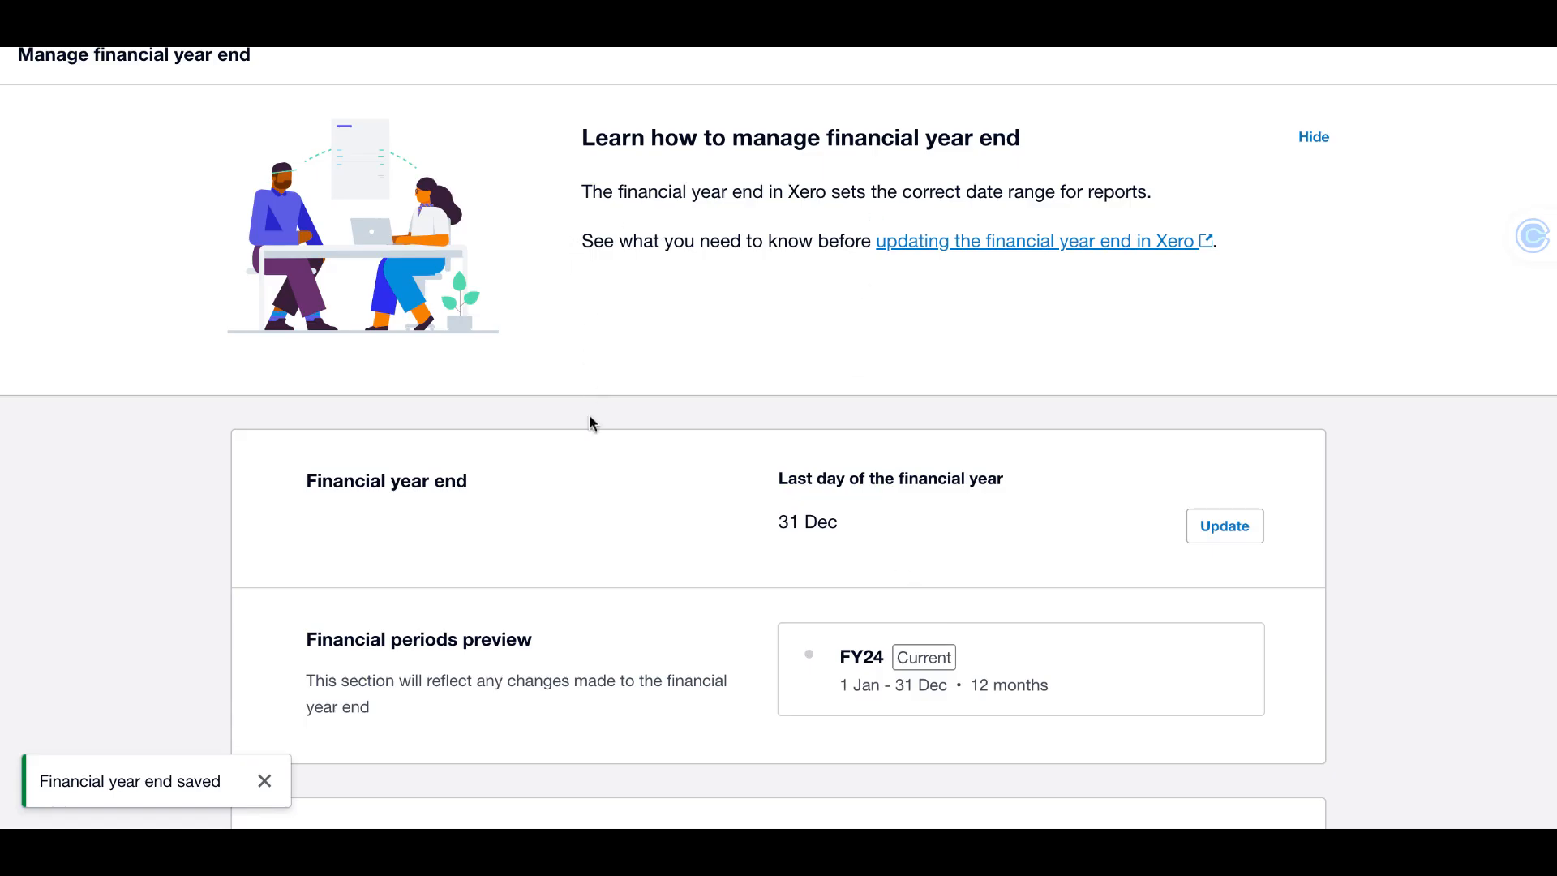
# Return to the setup guide, declare the organisation VAT registered, and set the VAT period to Quarterly.
pyautogui.scroll(-3, 588, 414)
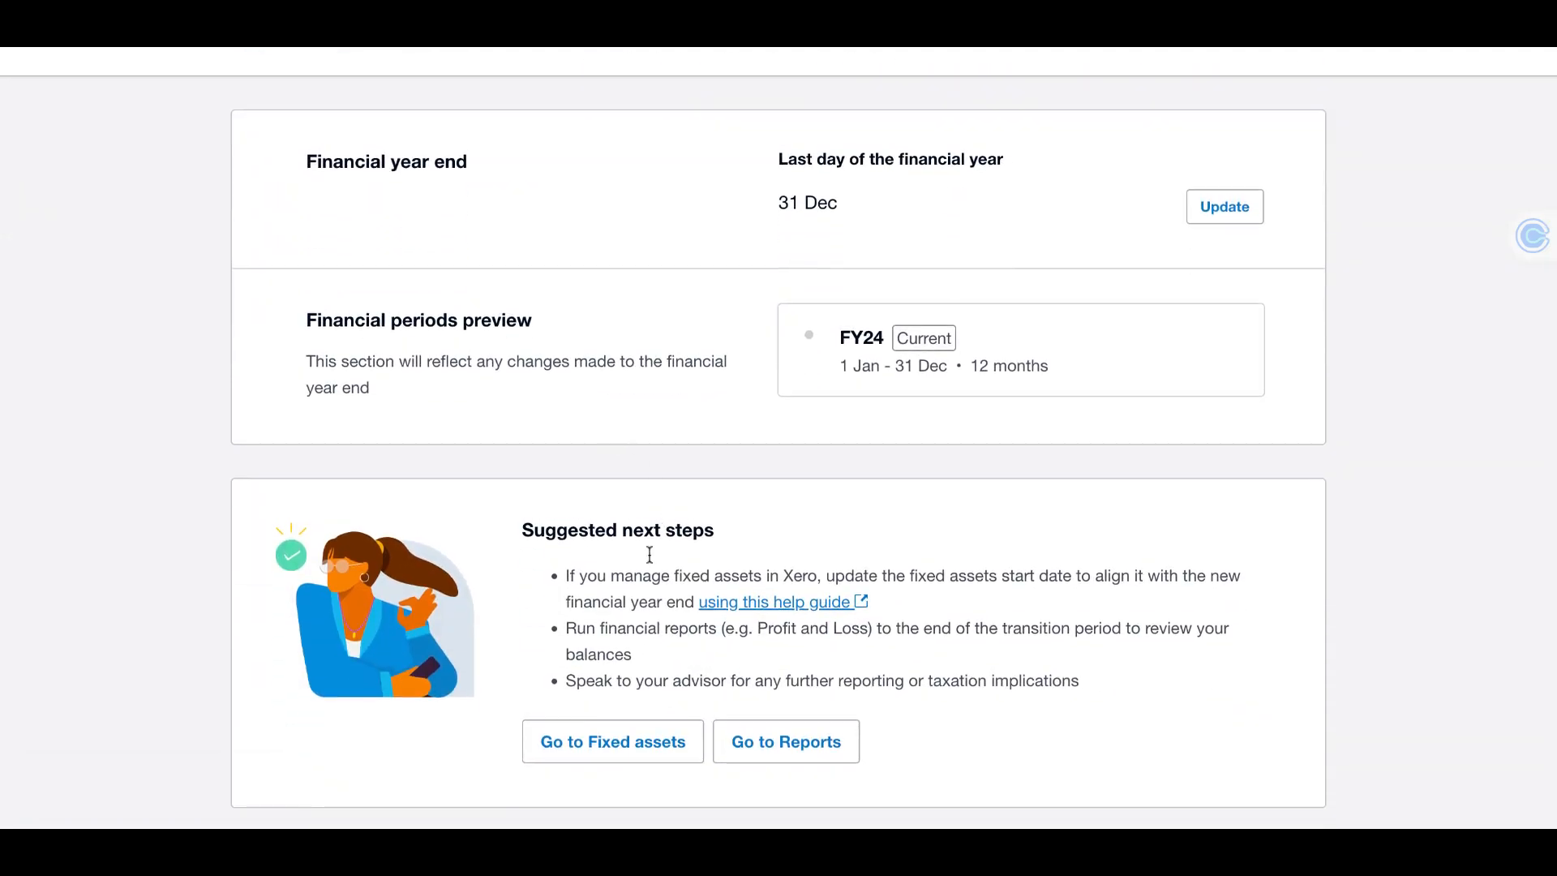
pyautogui.scroll(5, 646, 549)
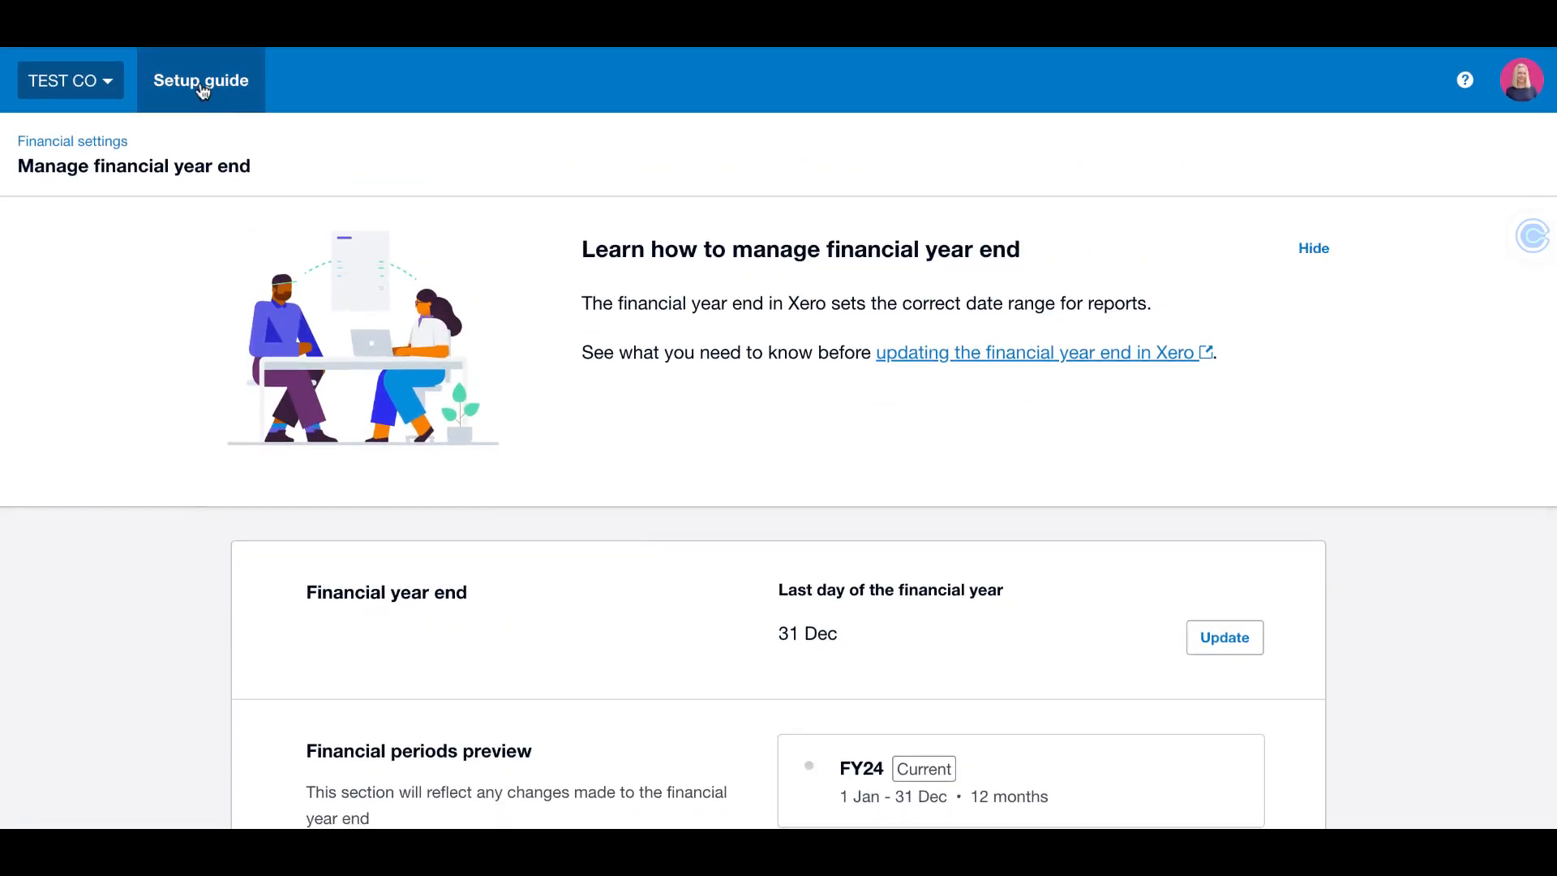
pyautogui.click(201, 84)
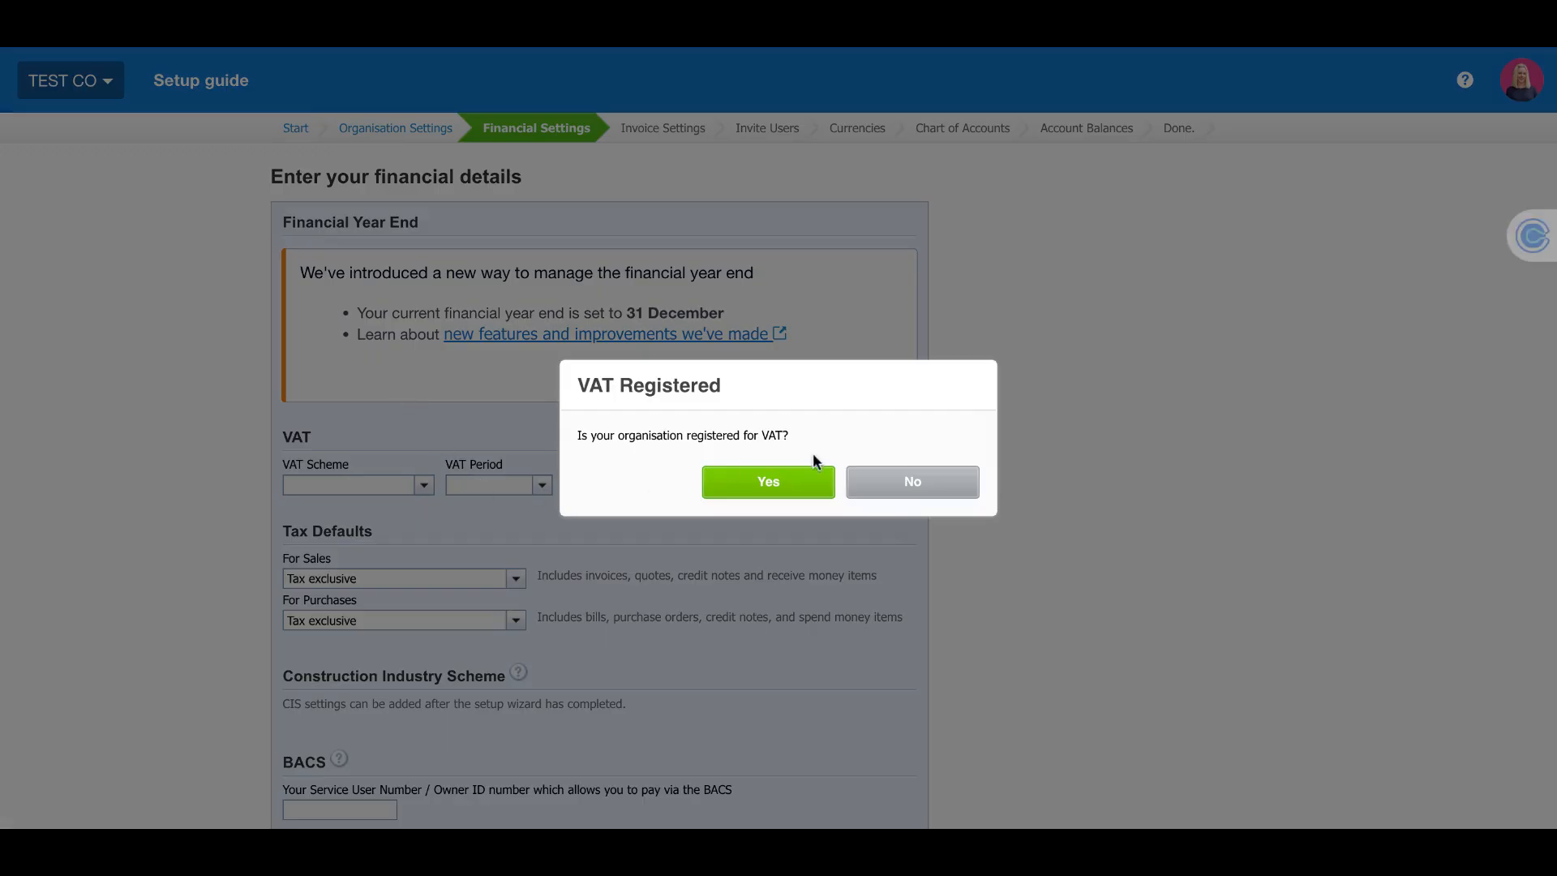
pyautogui.click(766, 482)
pyautogui.click(540, 487)
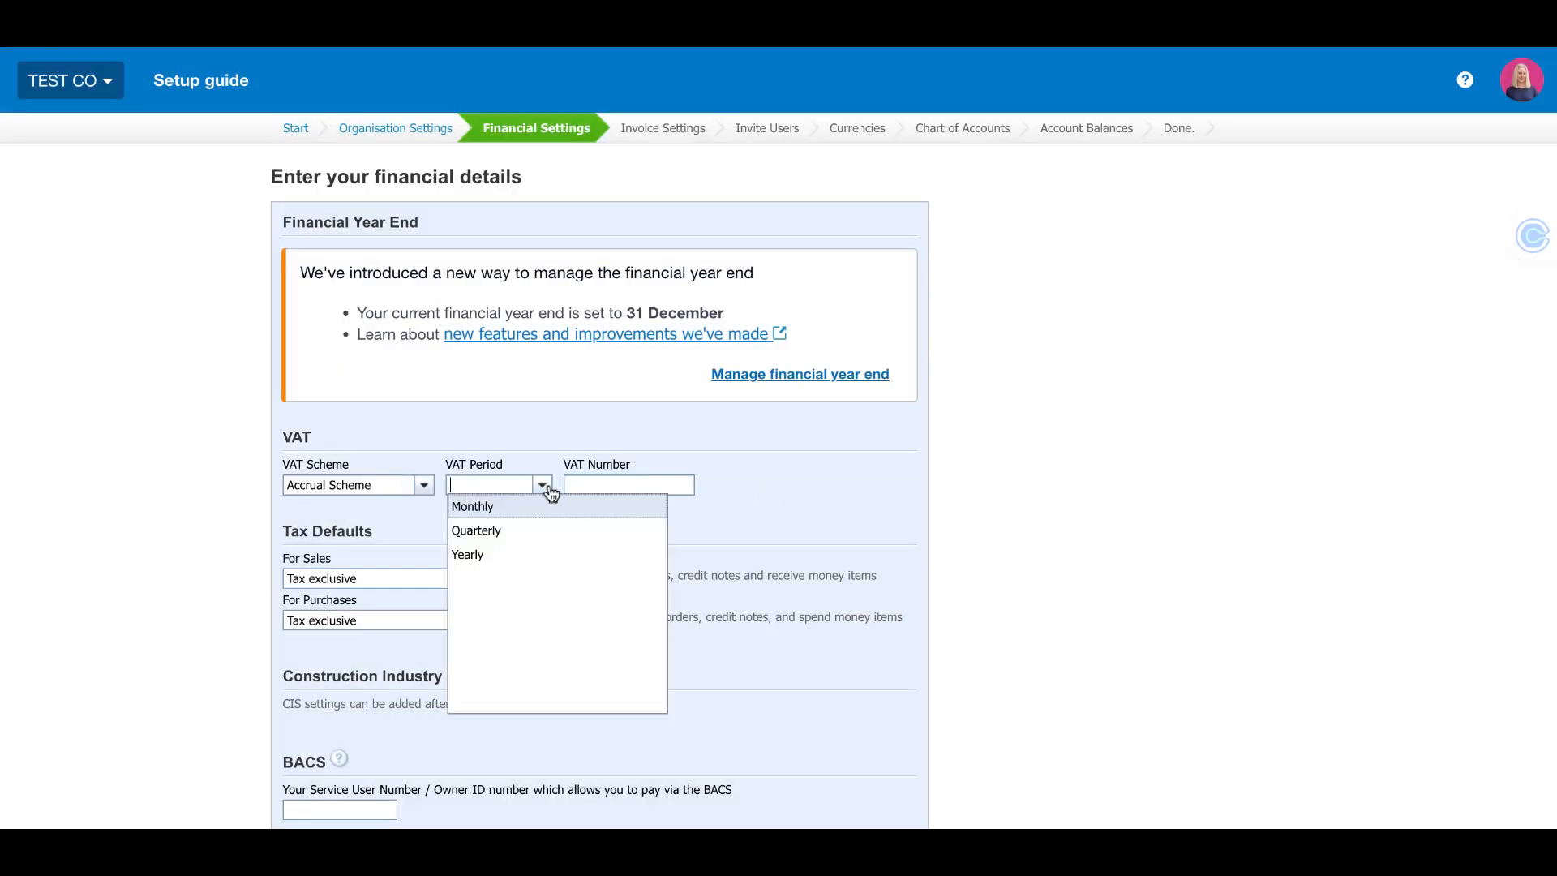
pyautogui.click(538, 532)
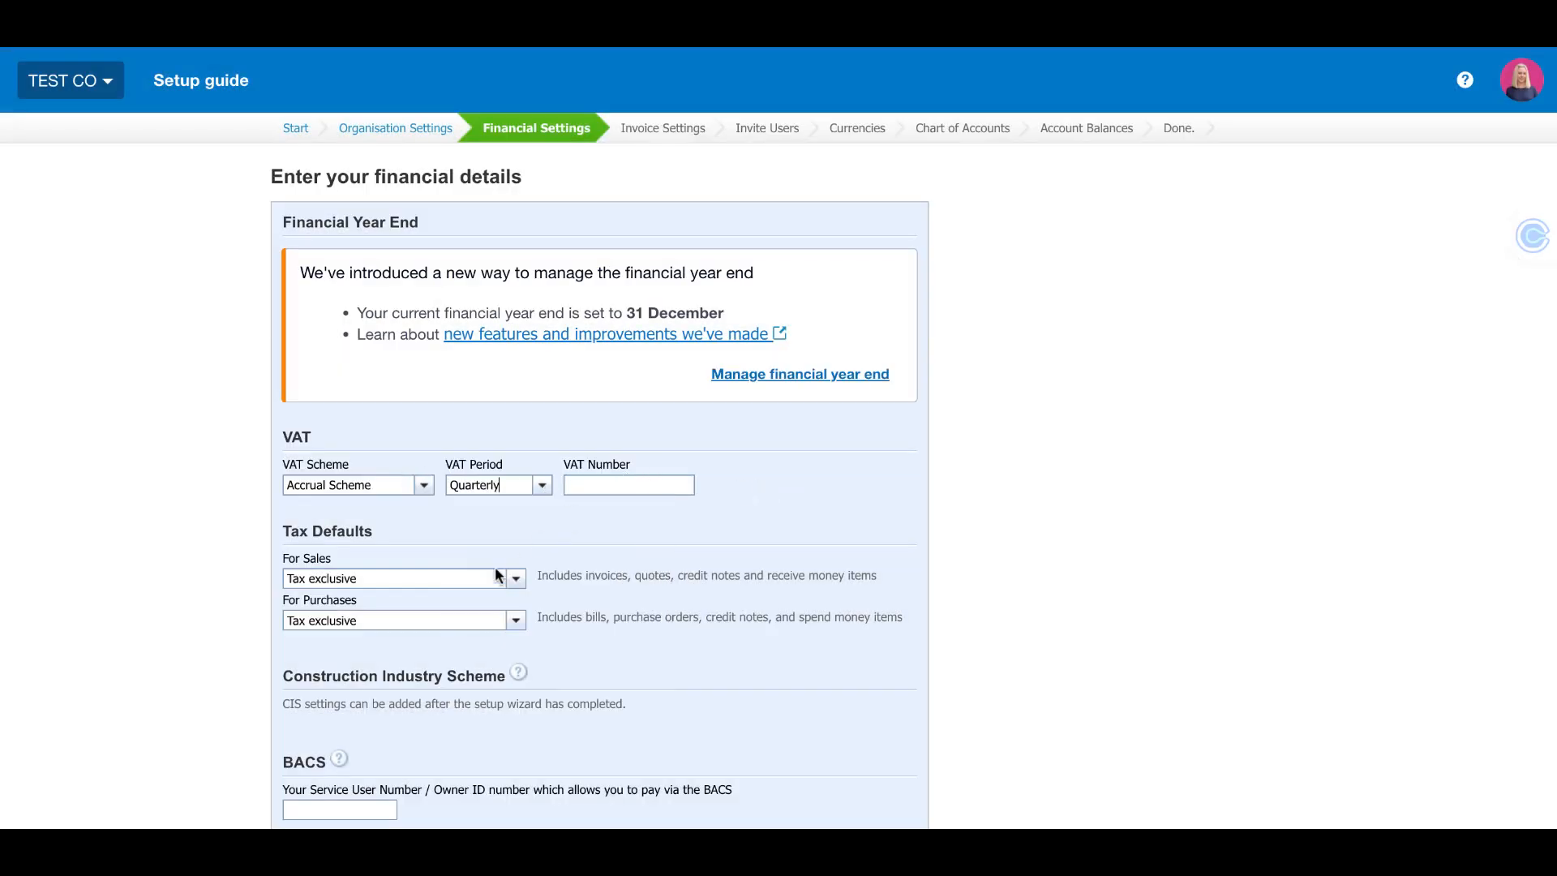
# Proceed to the invoice settings with the tax defaults and time zone unchanged, and answer that the organisation sends invoices.
pyautogui.scroll(-3, 497, 574)
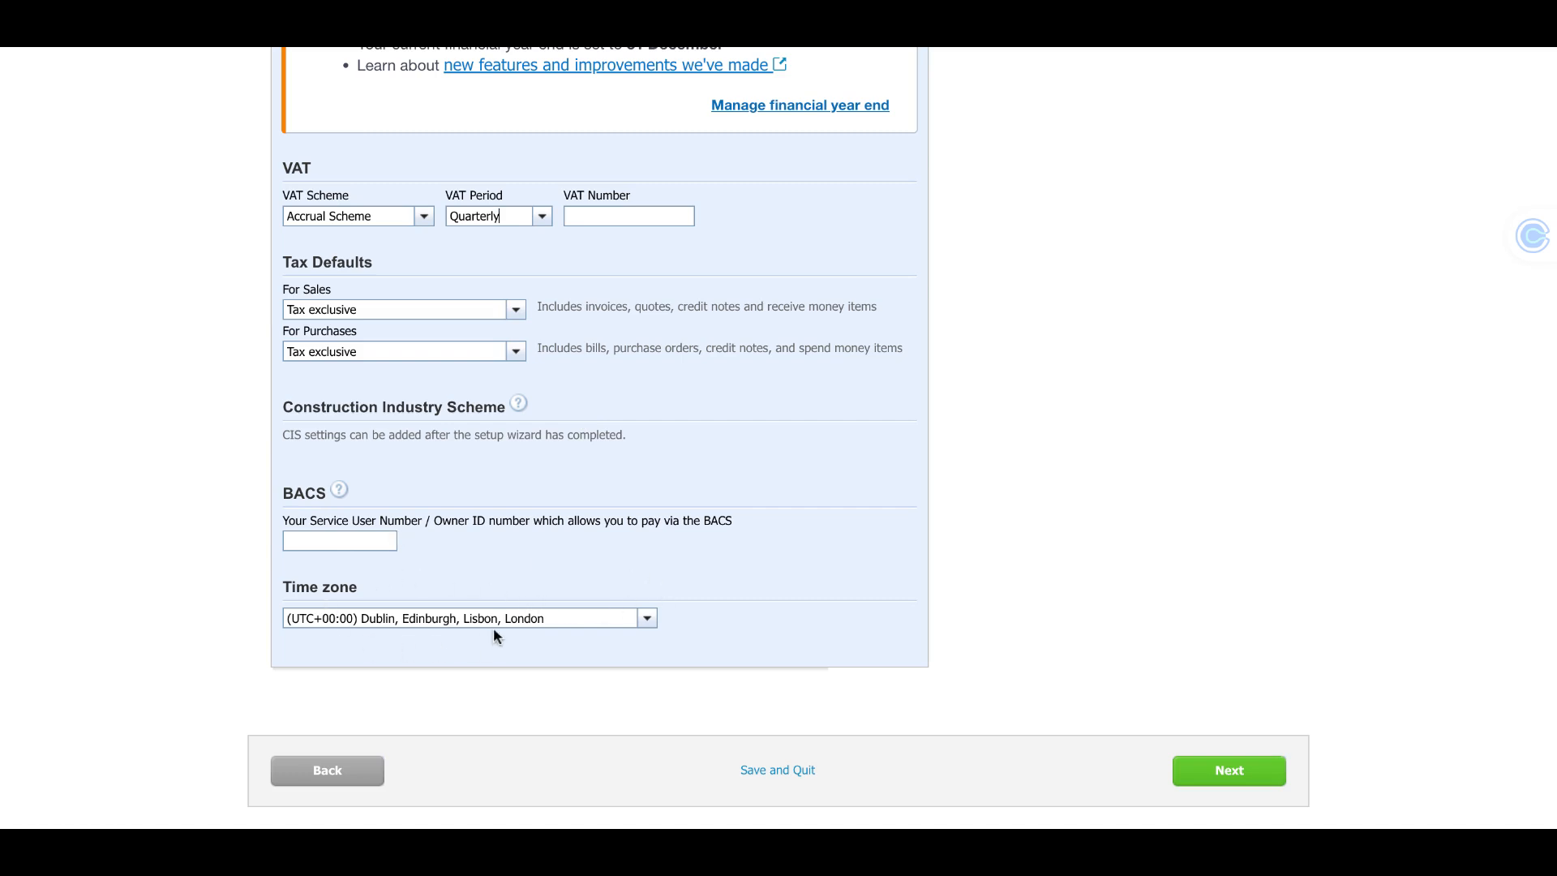
pyautogui.click(1233, 776)
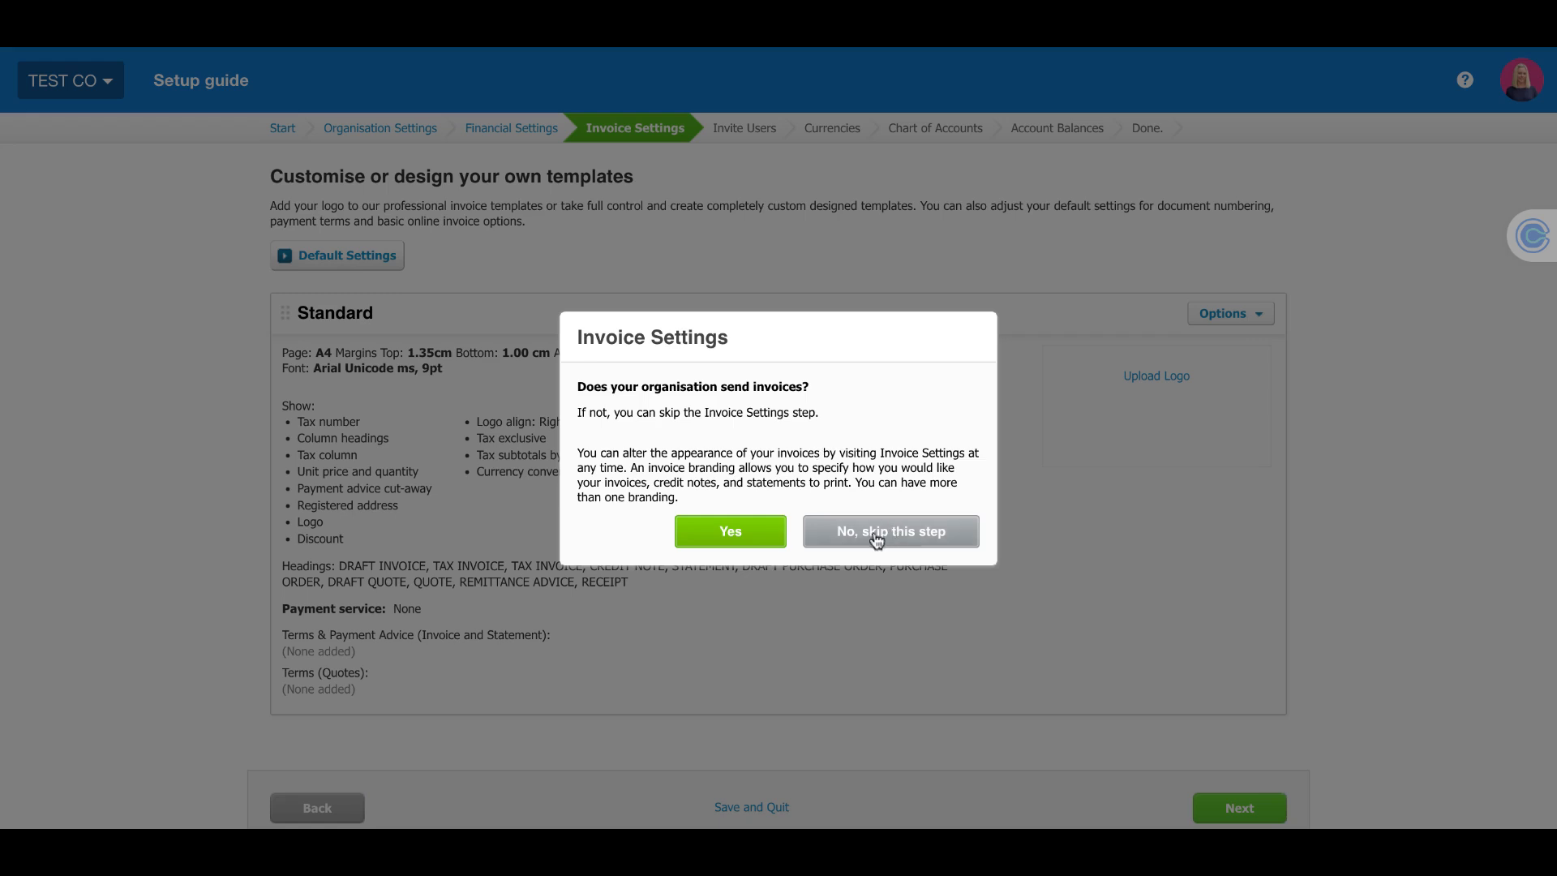
pyautogui.click(724, 536)
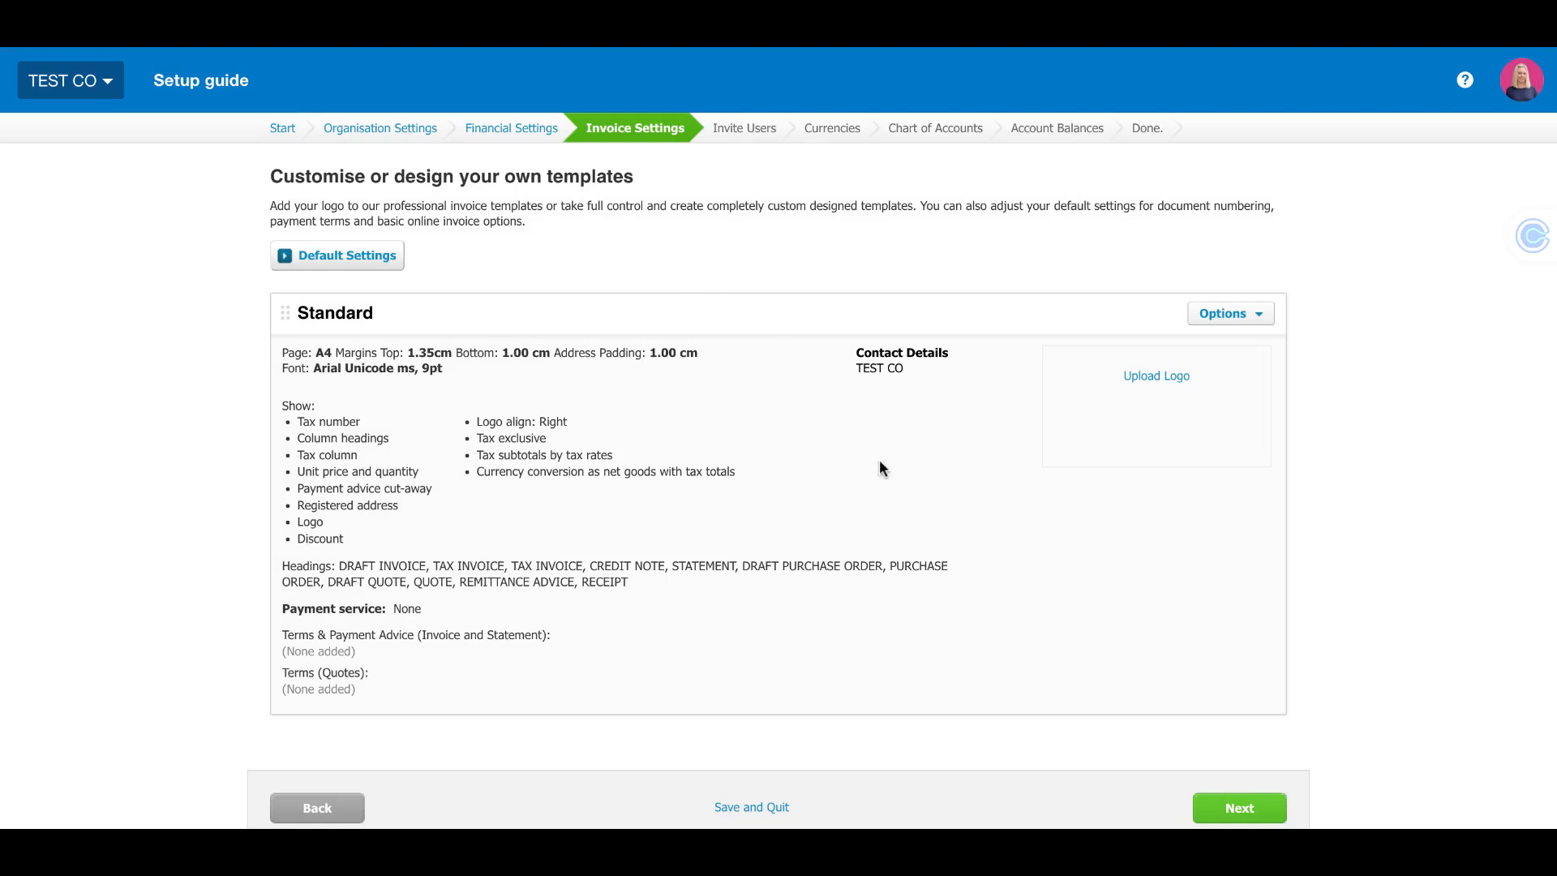
pyautogui.scroll(-1, 880, 462)
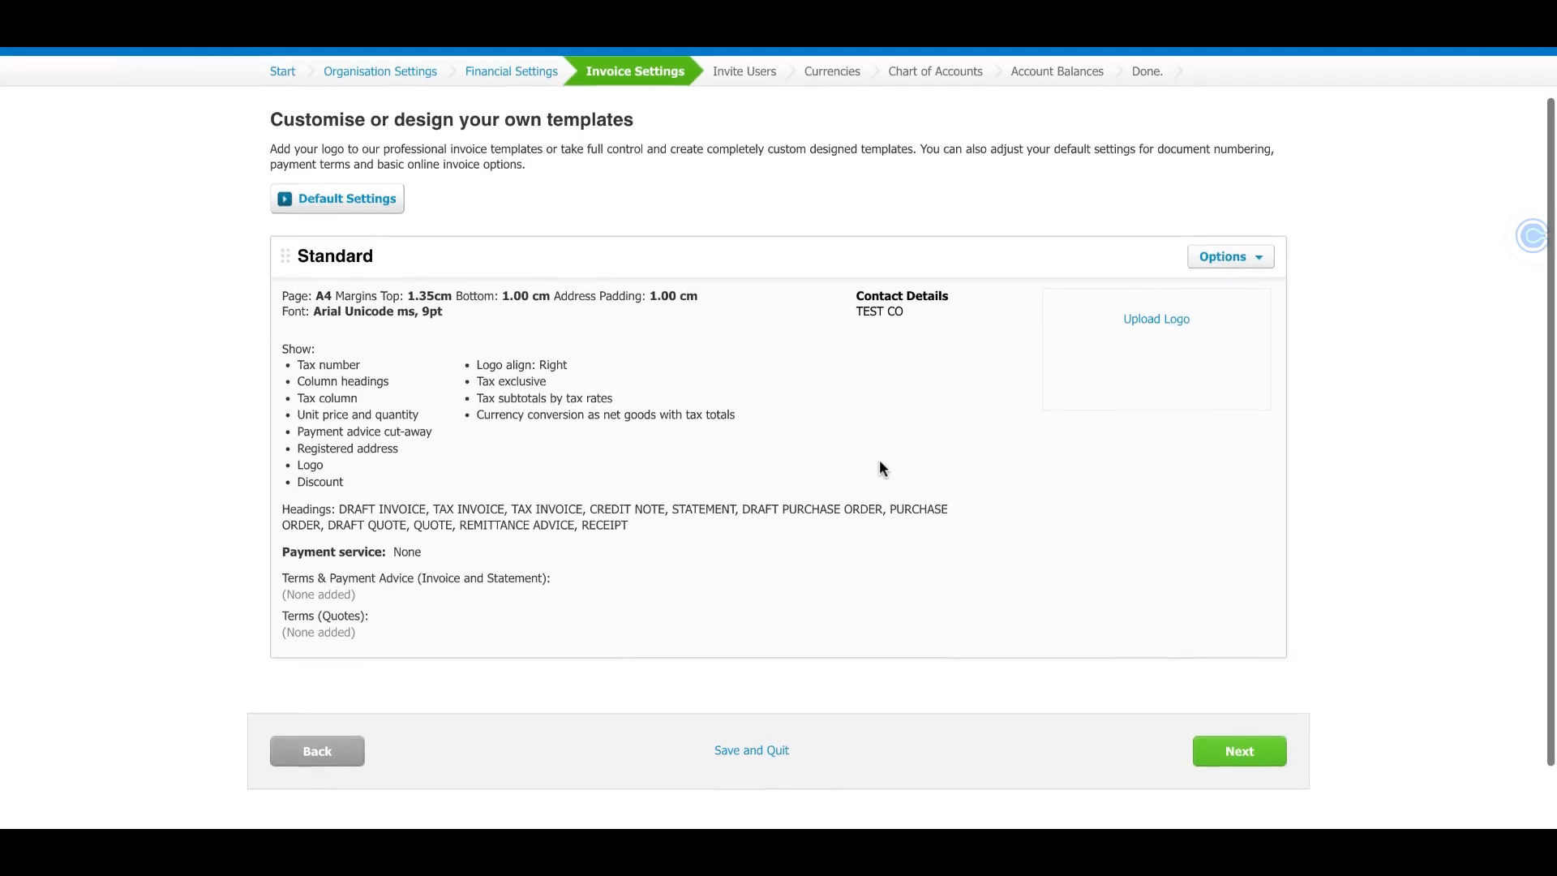
# Keep the Standard invoice template as it is, proceed to the invite users stage, and choose to invite users now.
pyautogui.scroll(1, 879, 459)
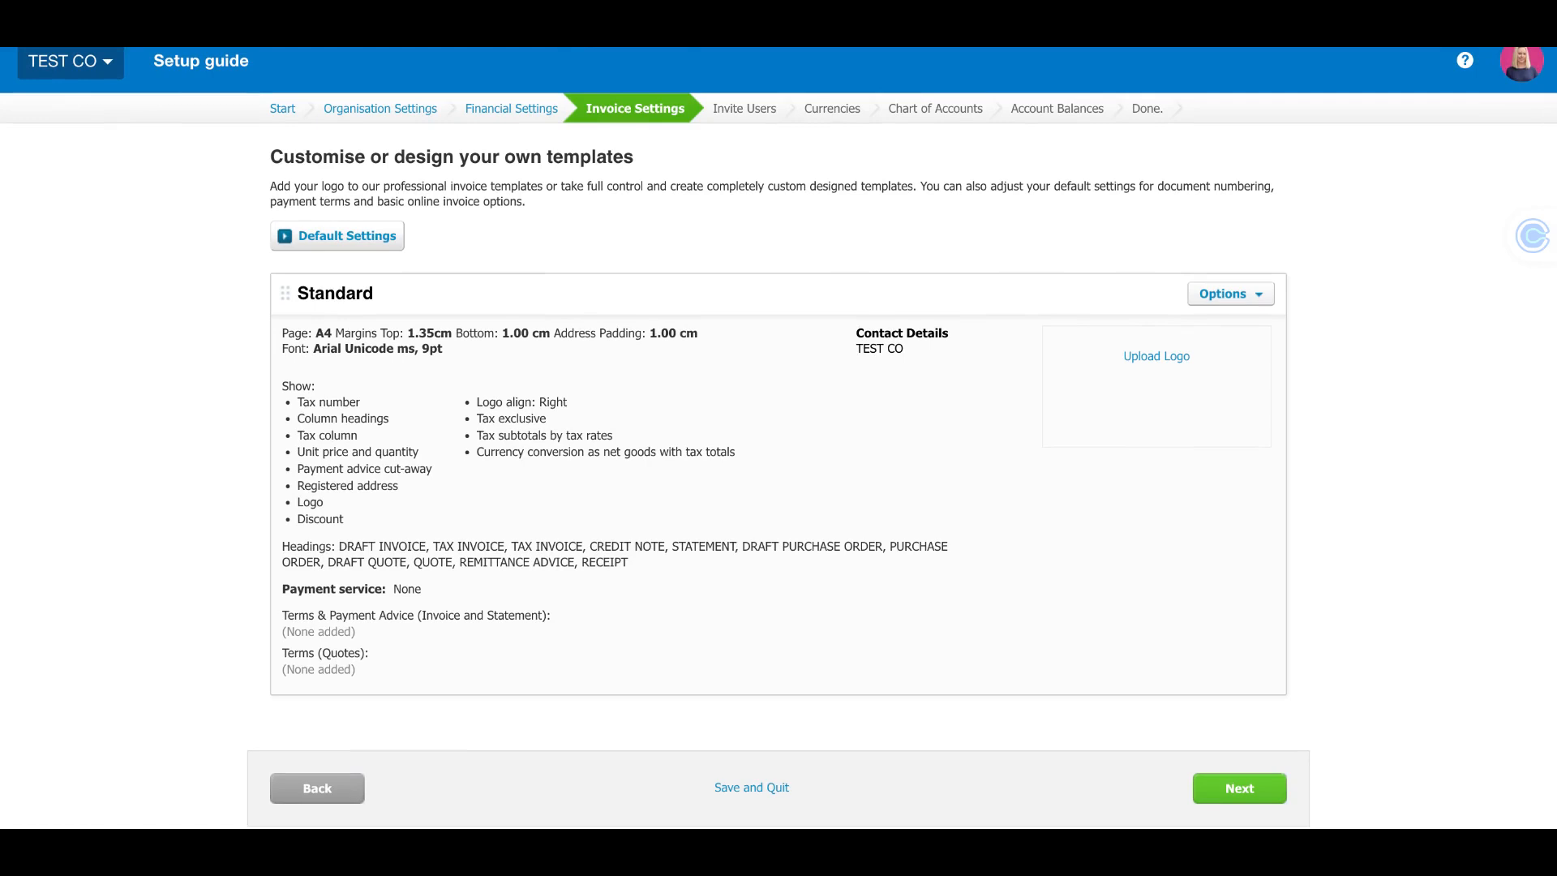
pyautogui.click(1253, 792)
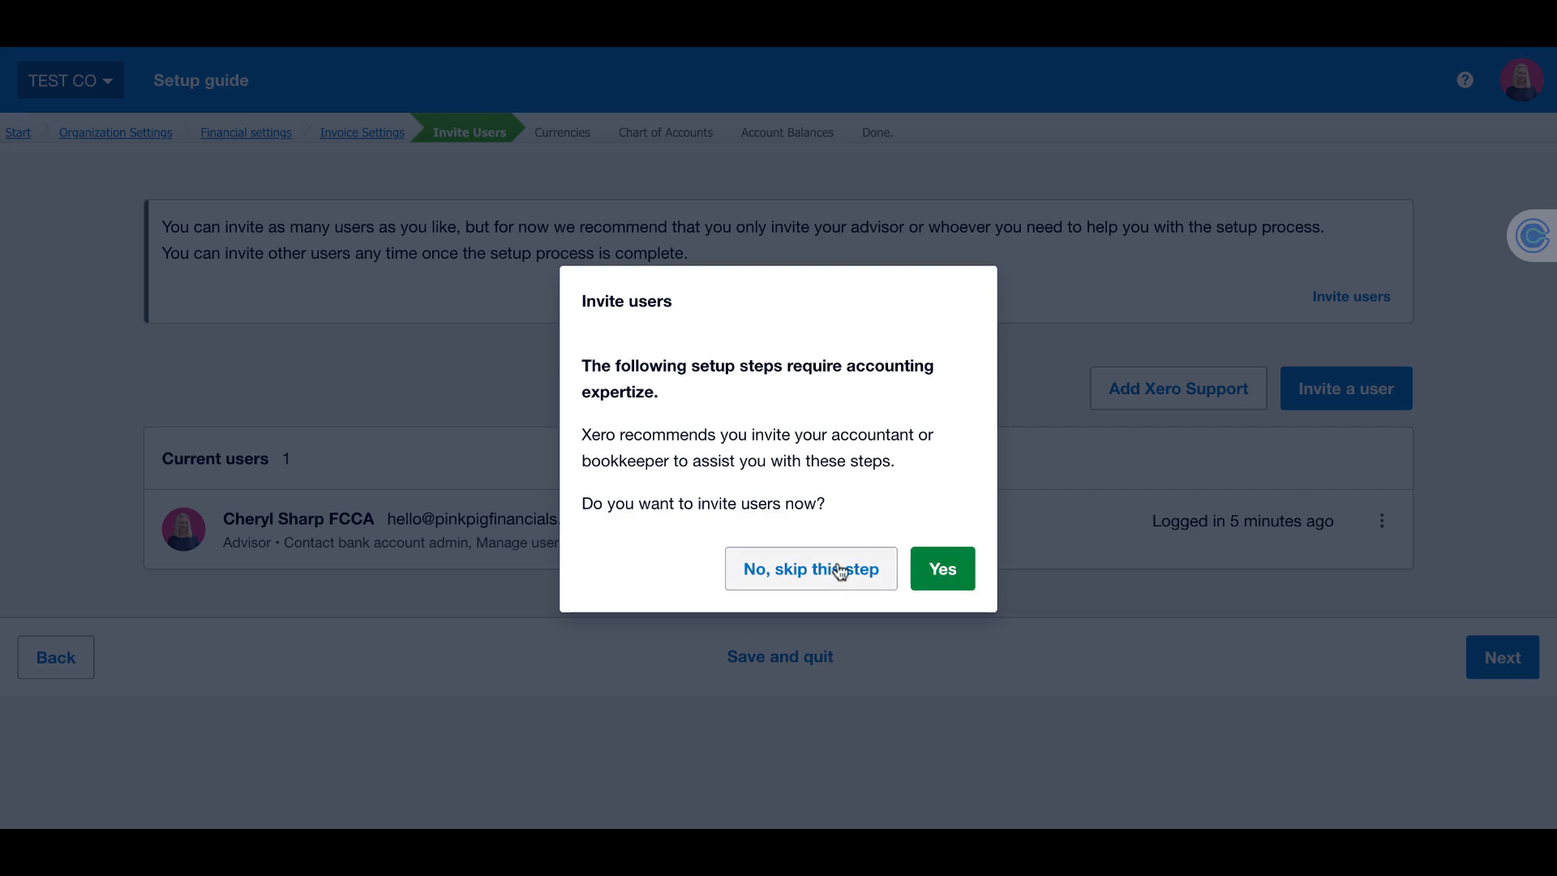
pyautogui.click(939, 568)
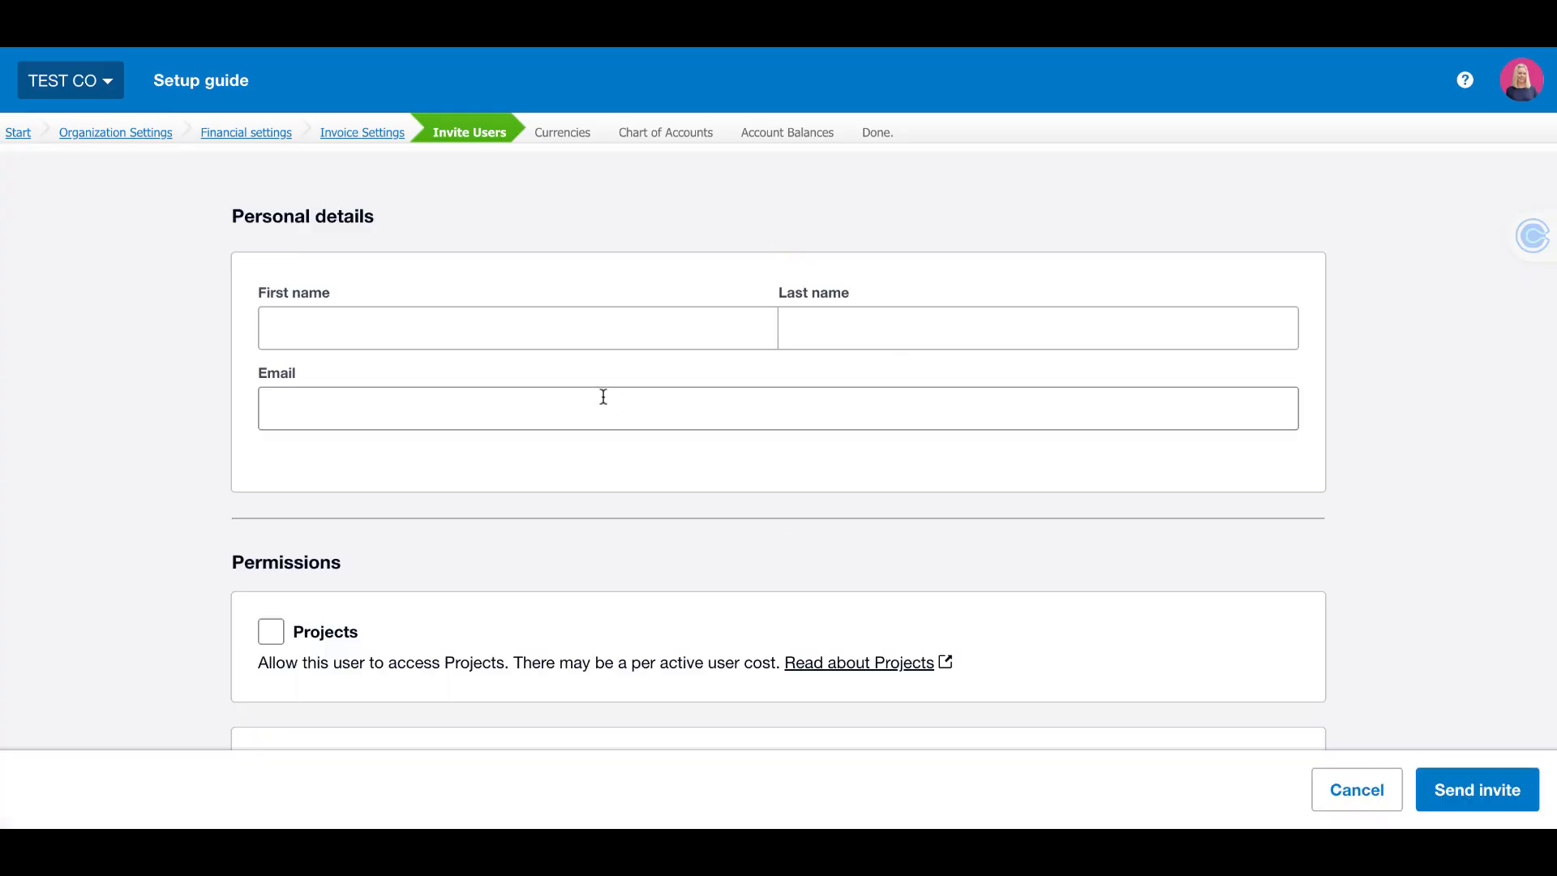
# Try Business and accounting access at Advisor level for a new user, turning the Payroll admin permission on and off again.
pyautogui.scroll(-4, 603, 397)
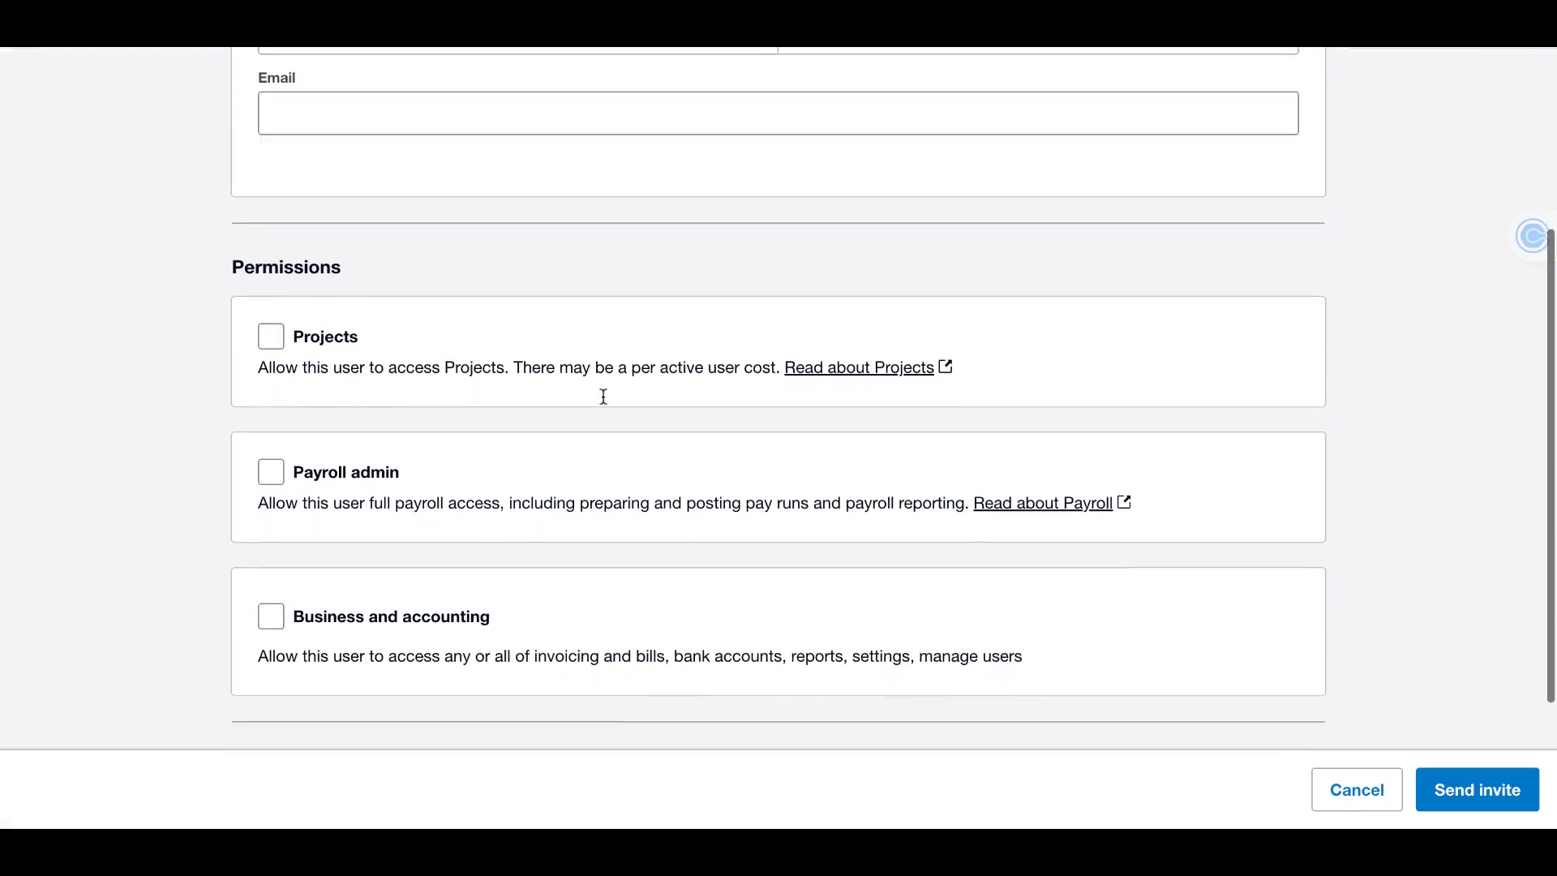
pyautogui.scroll(-3, 506, 613)
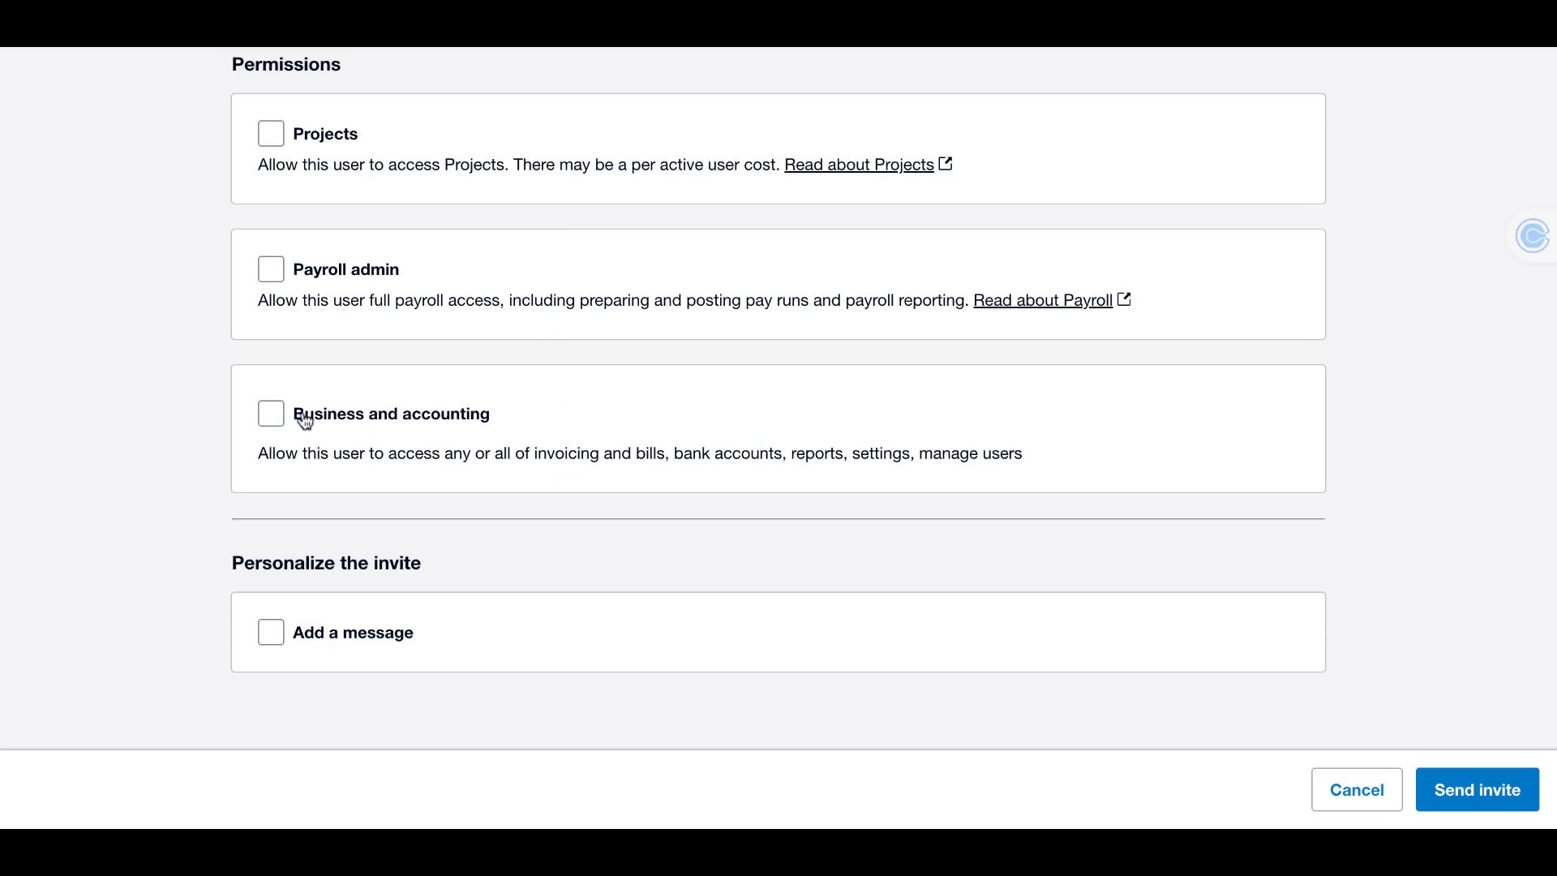
pyautogui.click(272, 421)
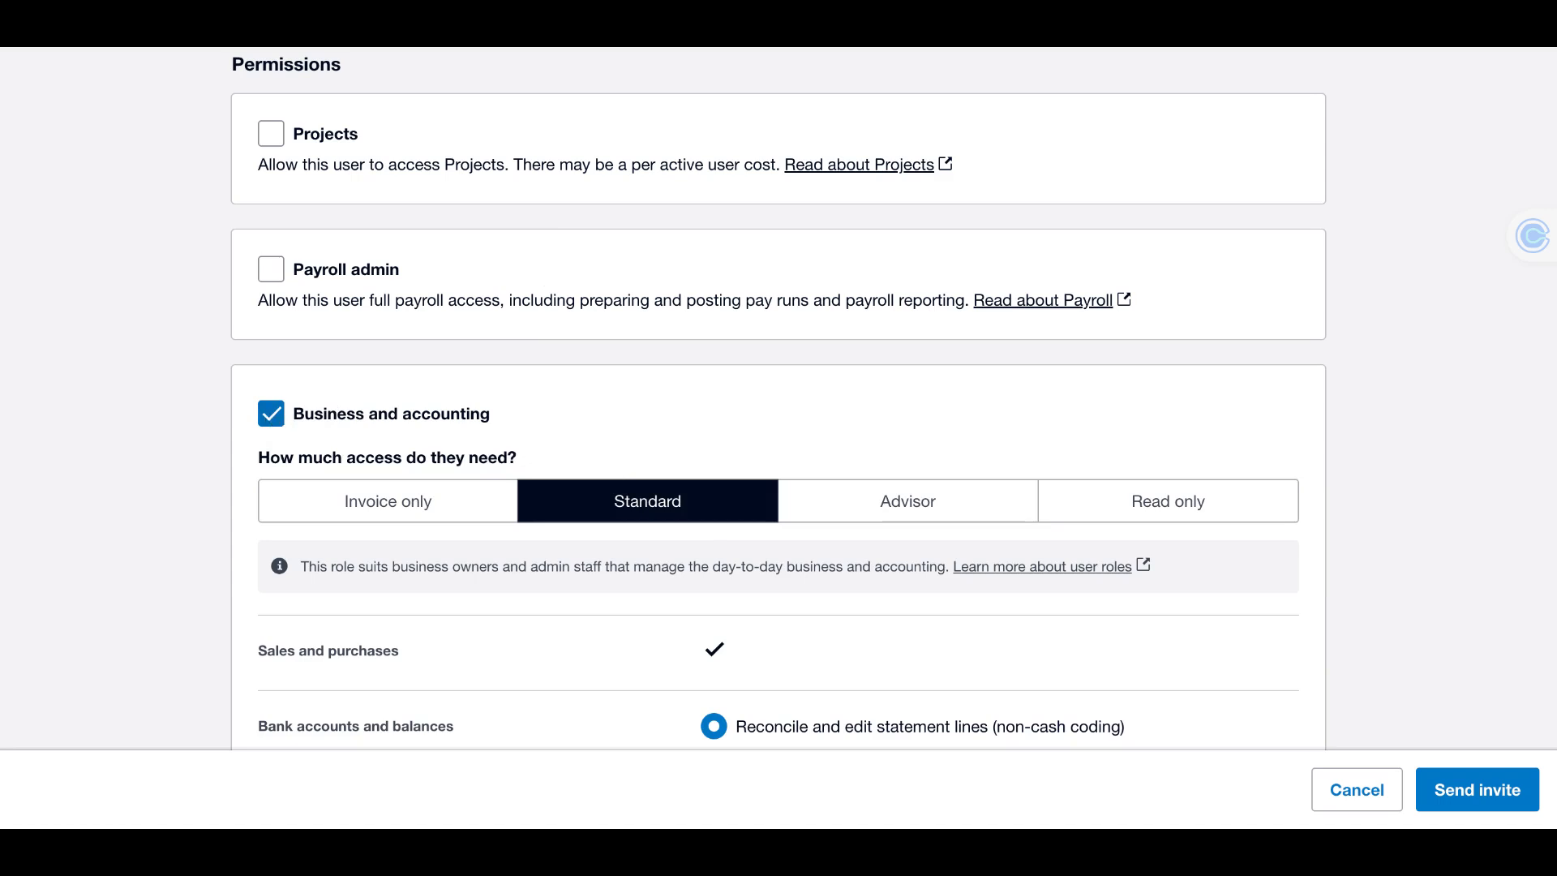
pyautogui.click(946, 500)
pyautogui.click(276, 269)
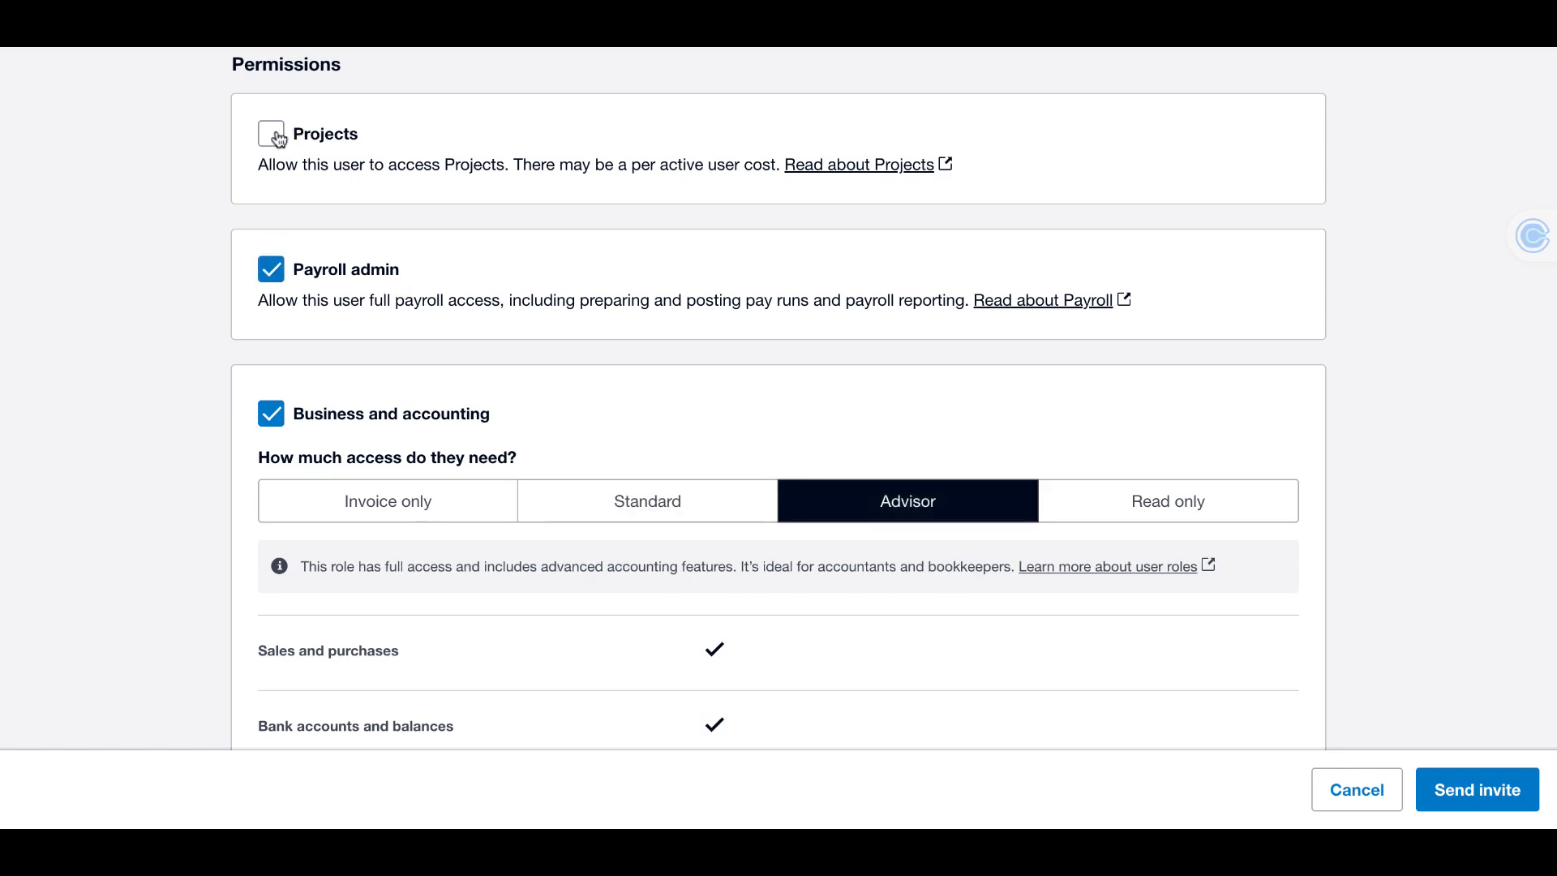
pyautogui.click(276, 272)
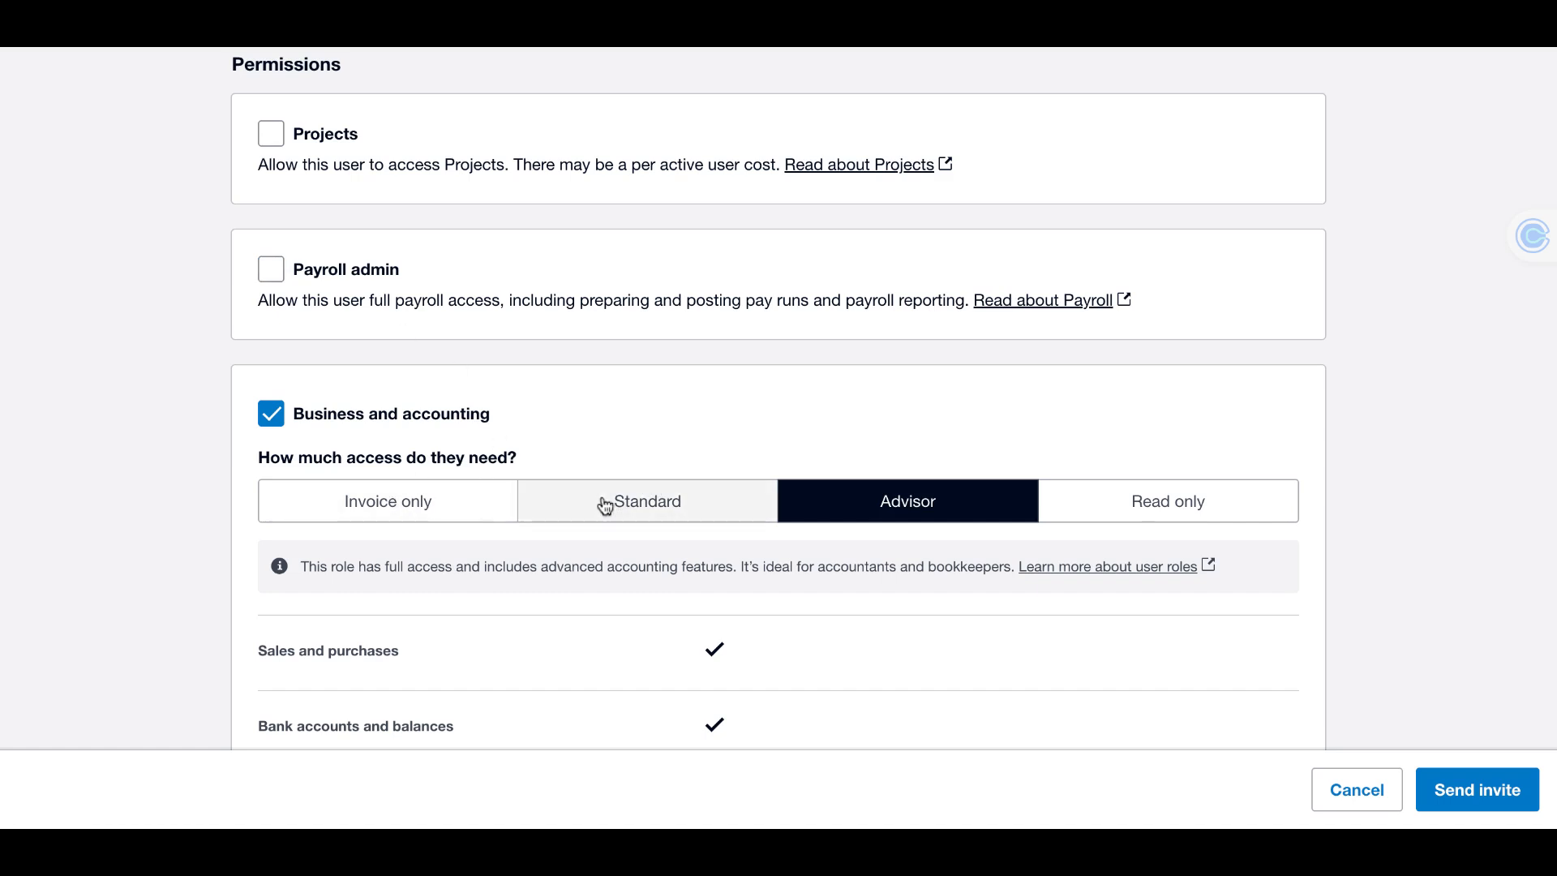
# Review the Advisor role's detailed permissions and invite message option, and cancel the user invite without sending it.
pyautogui.scroll(-3, 617, 460)
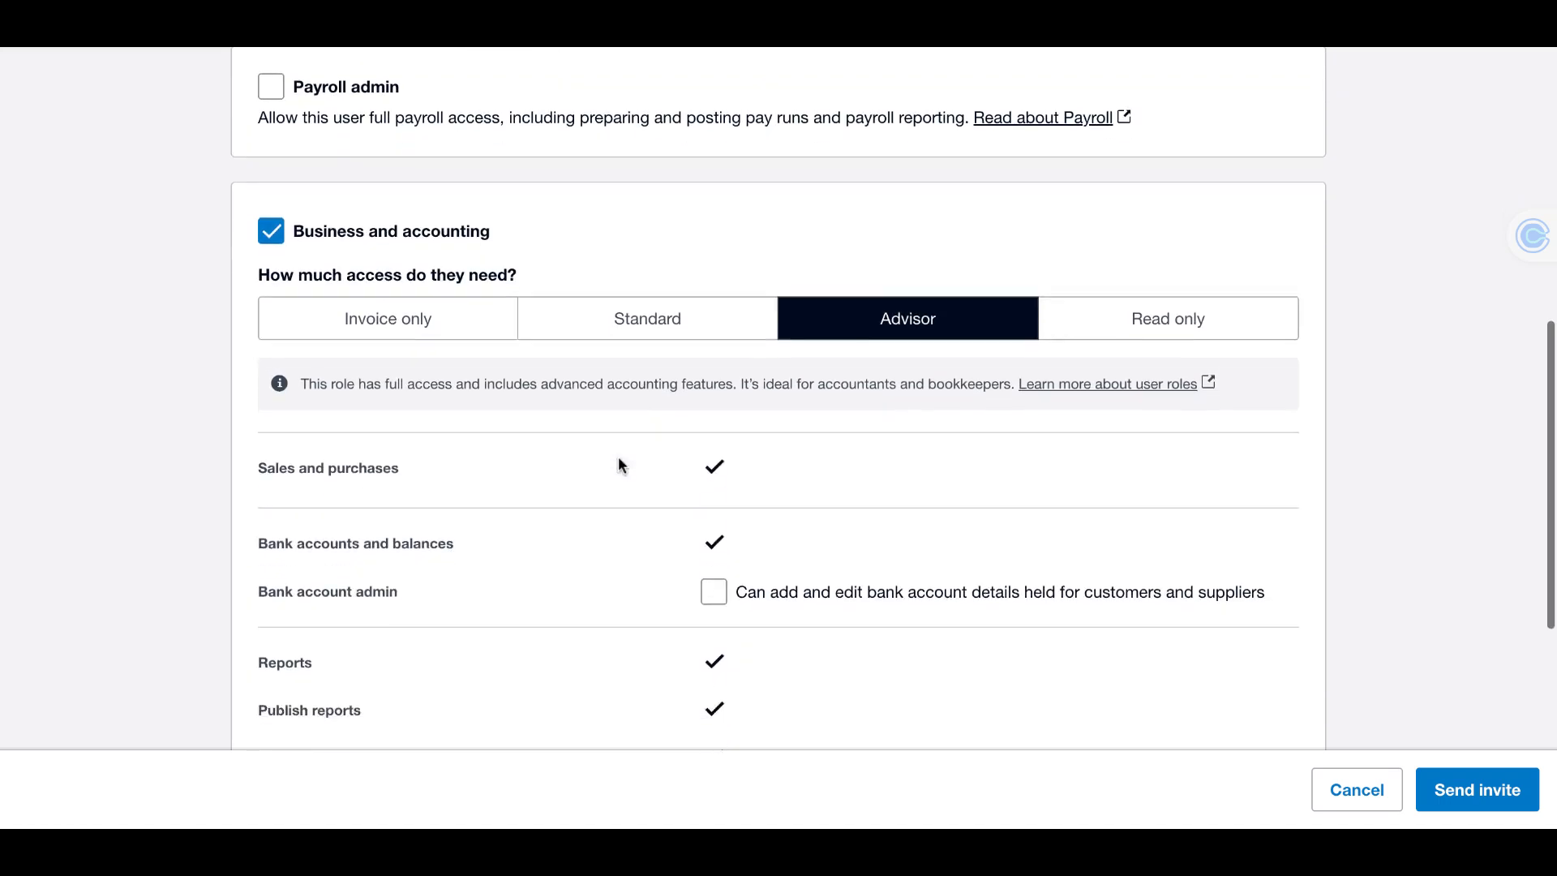
pyautogui.scroll(-3, 836, 532)
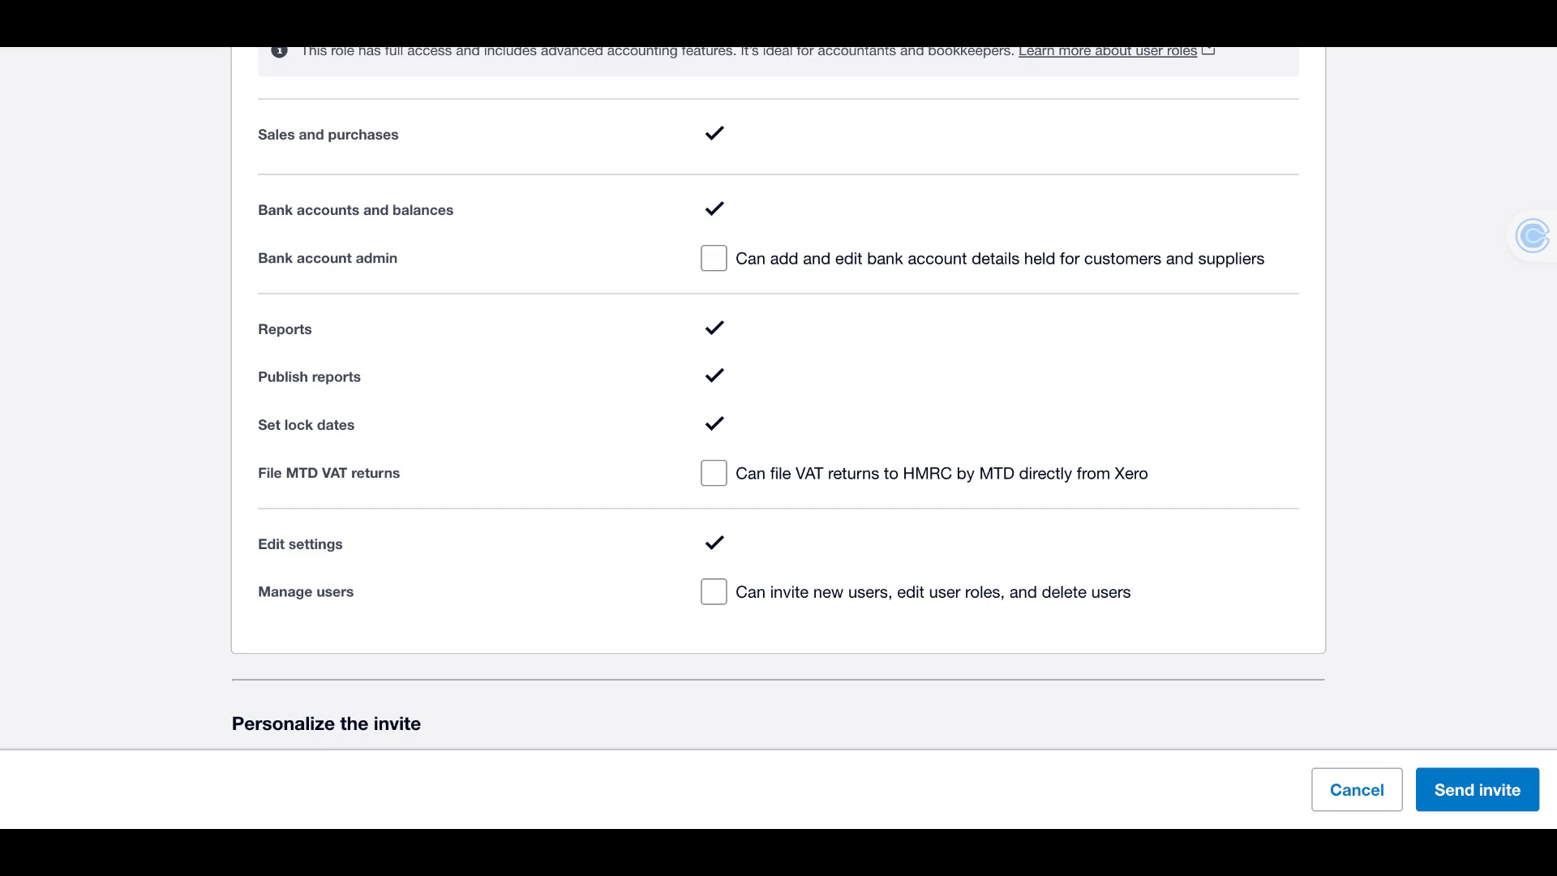
pyautogui.scroll(-3, 525, 636)
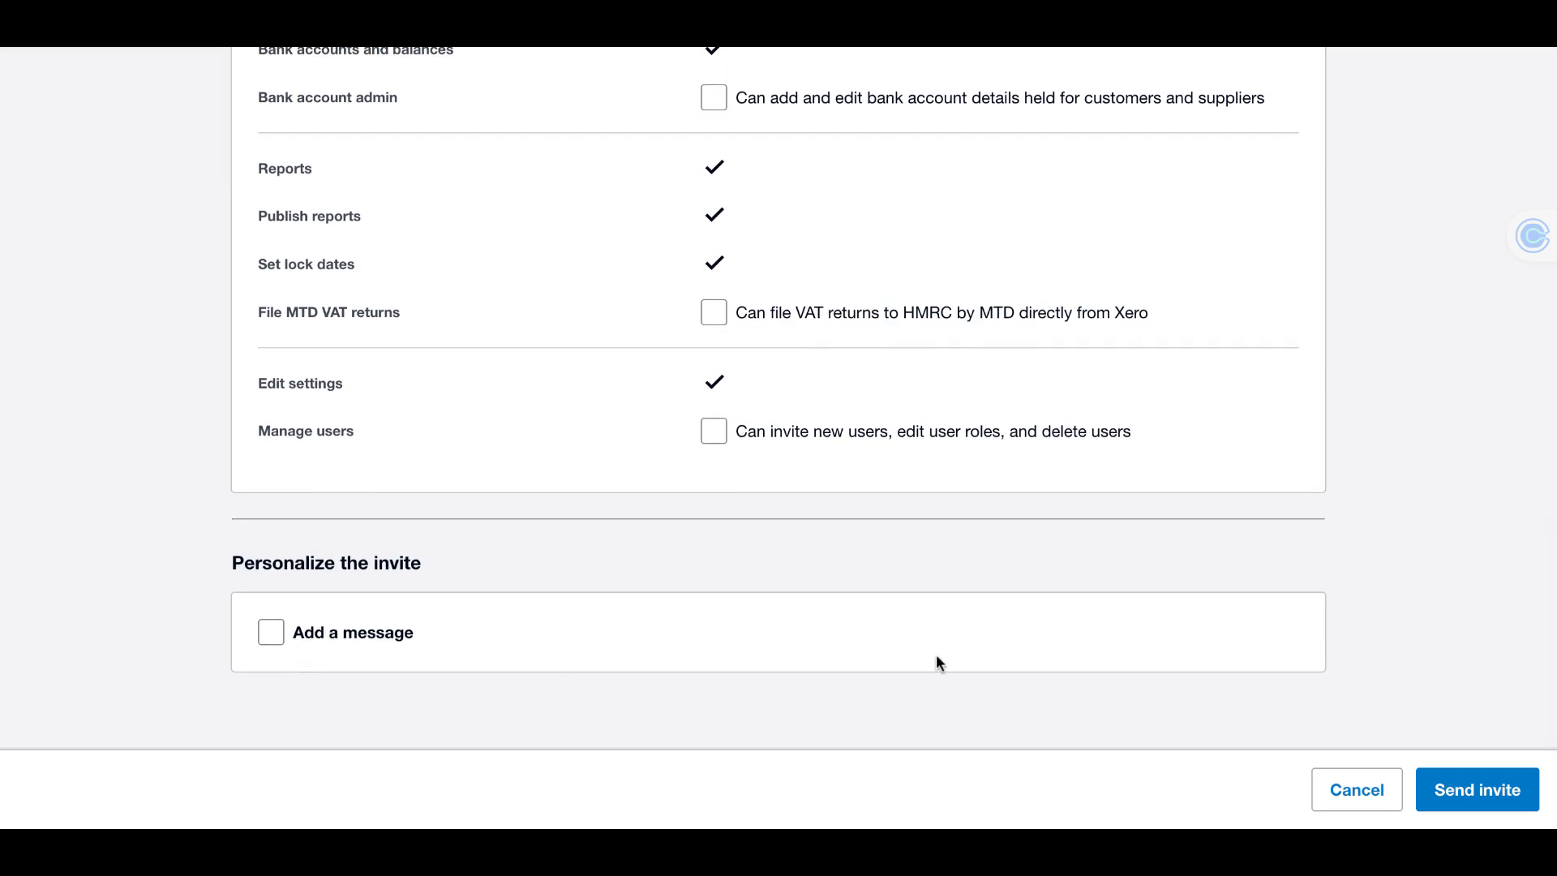
pyautogui.click(1346, 797)
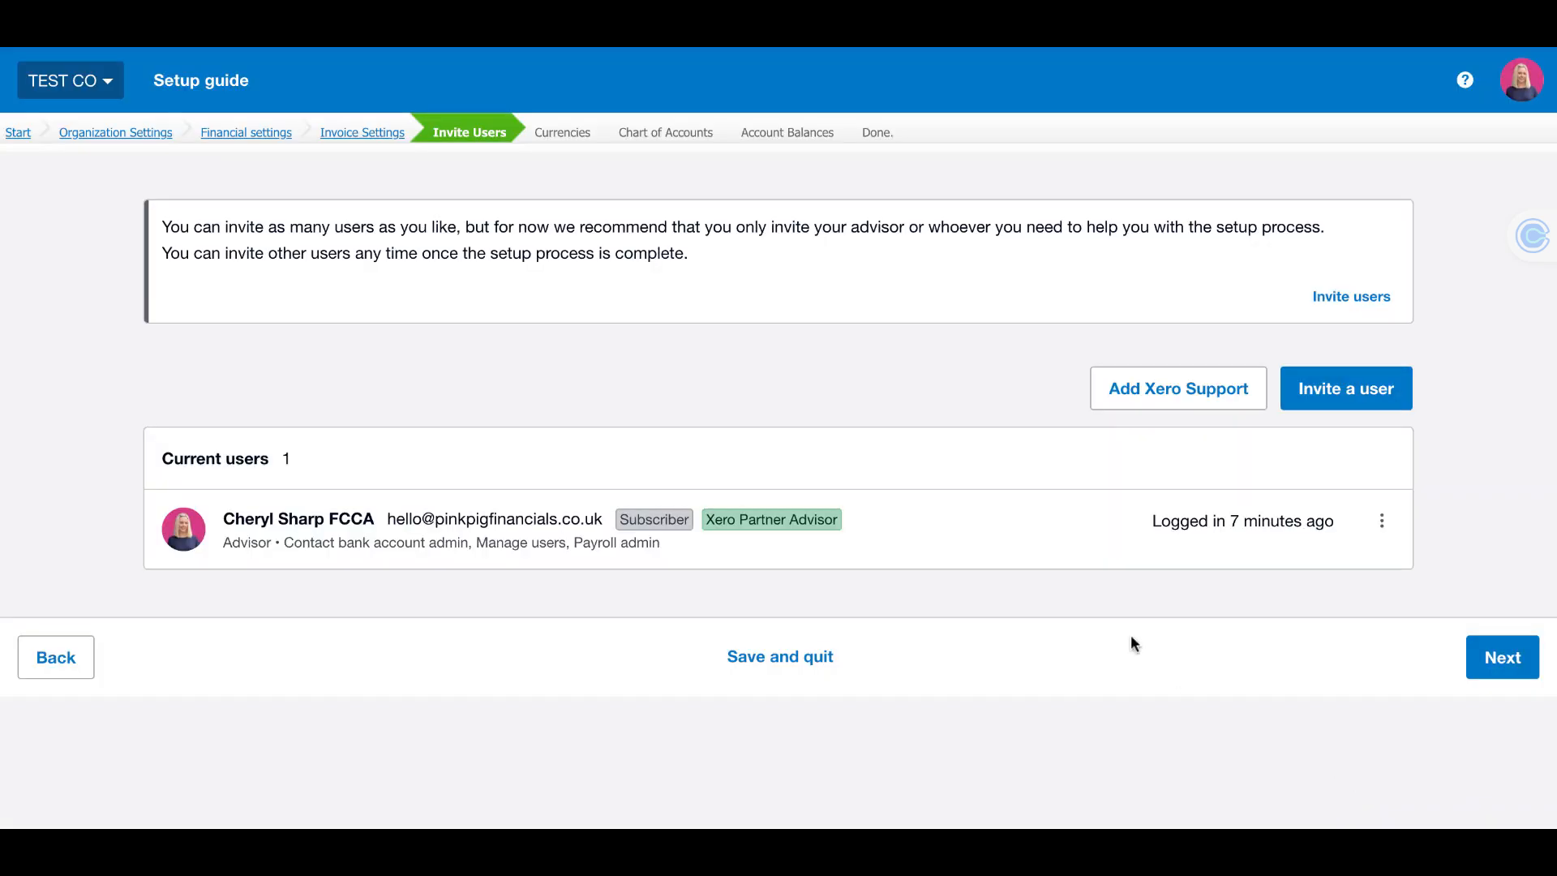
# Proceed without inviting users or adding foreign currencies, and use the default Chart of Accounts provided by Xero.
pyautogui.click(1486, 658)
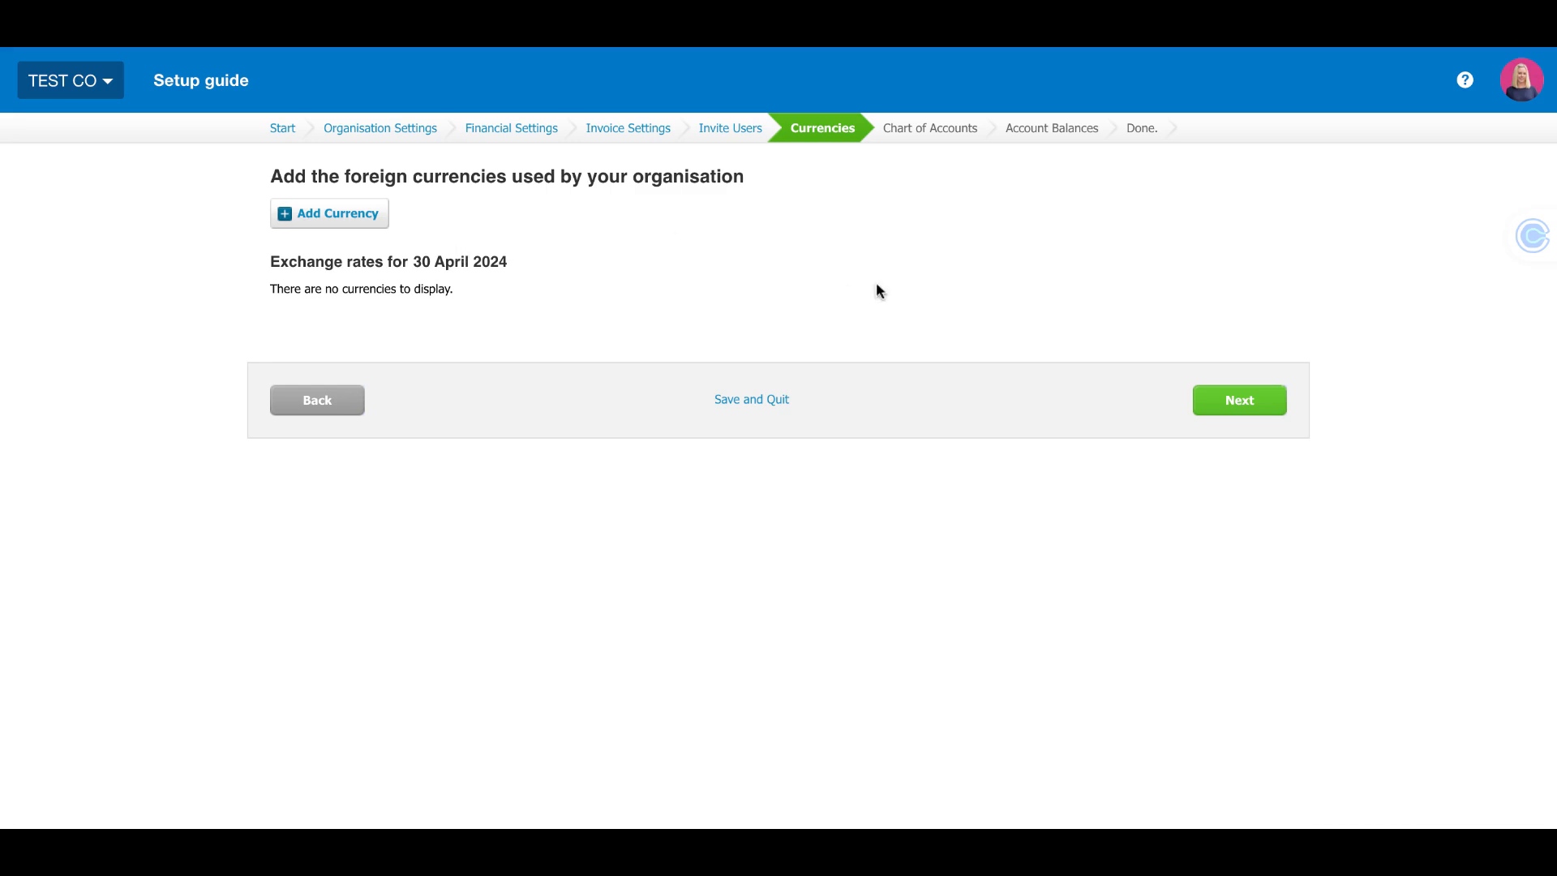
pyautogui.click(1250, 412)
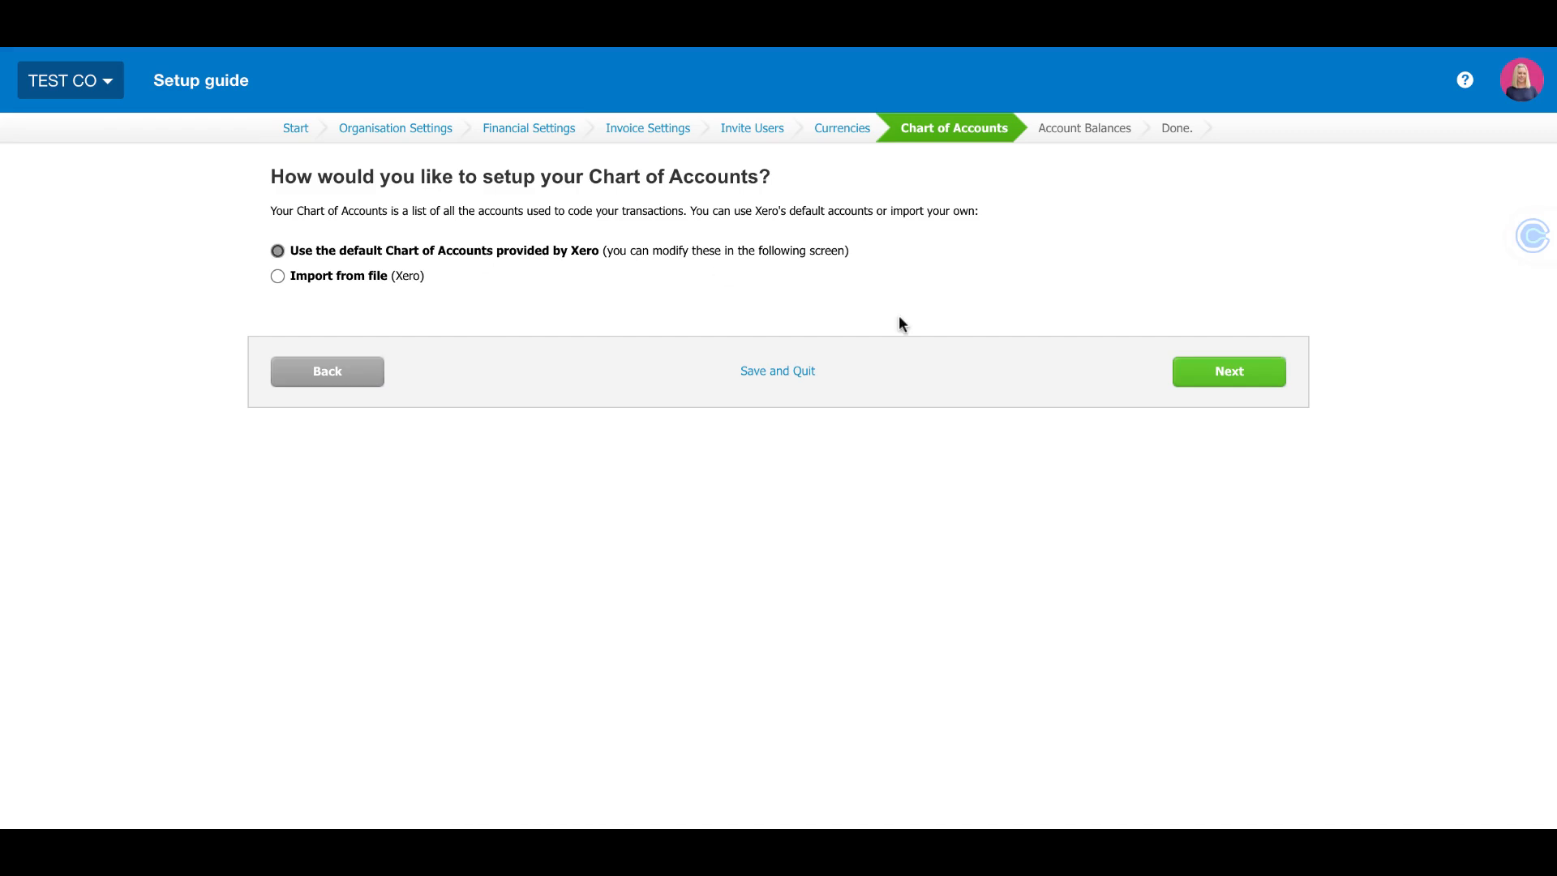
pyautogui.click(1218, 375)
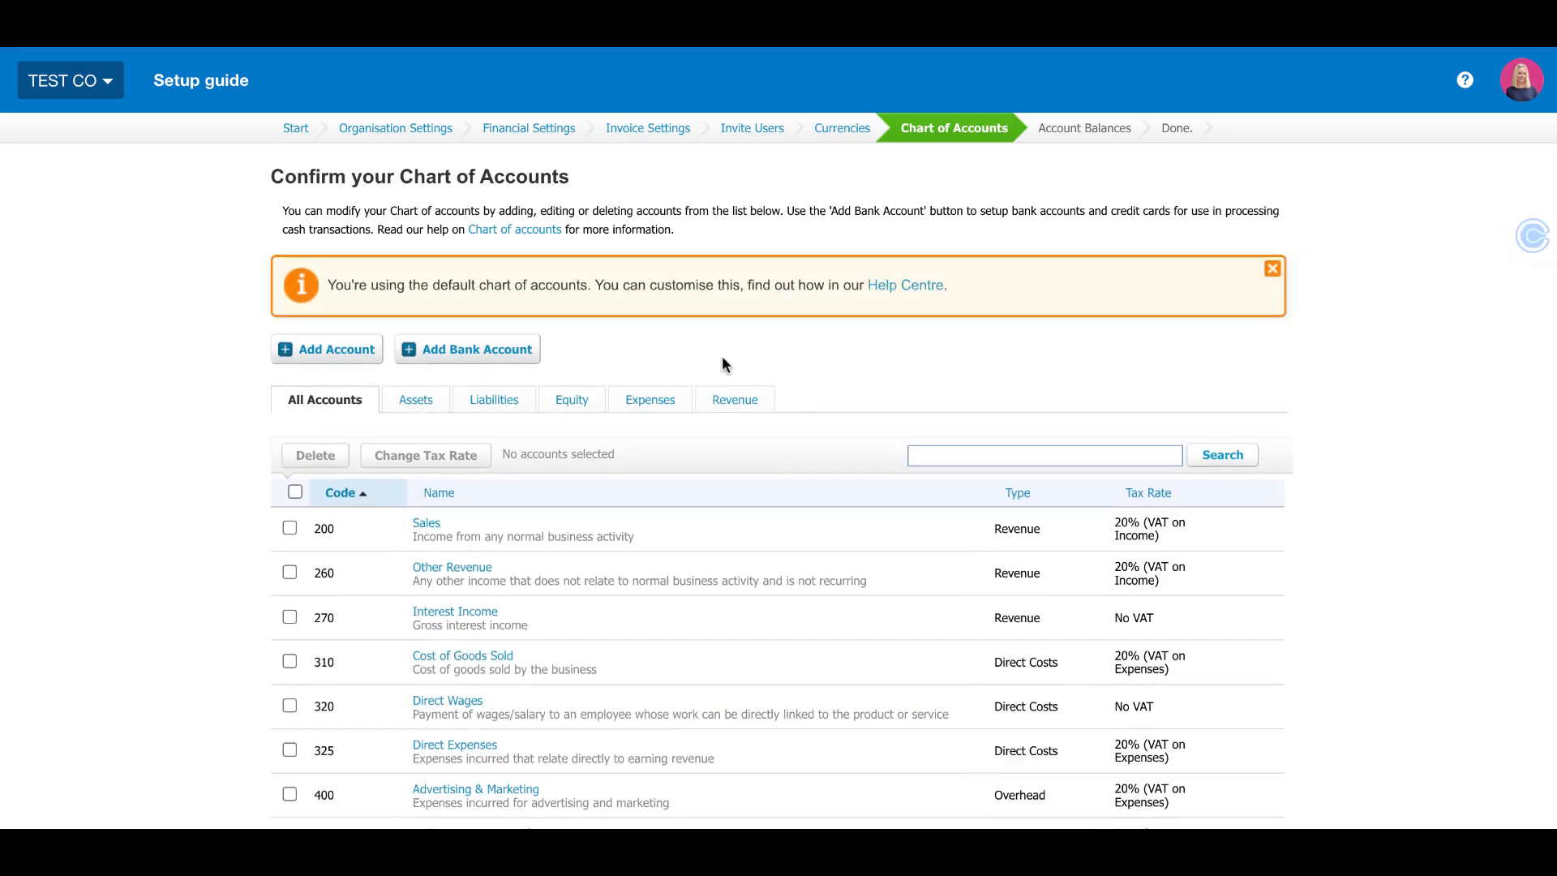
# Look through the default Chart of Accounts, accept it, and continue without adding any bank accounts.
pyautogui.scroll(-1, 715, 607)
pyautogui.scroll(1, 714, 608)
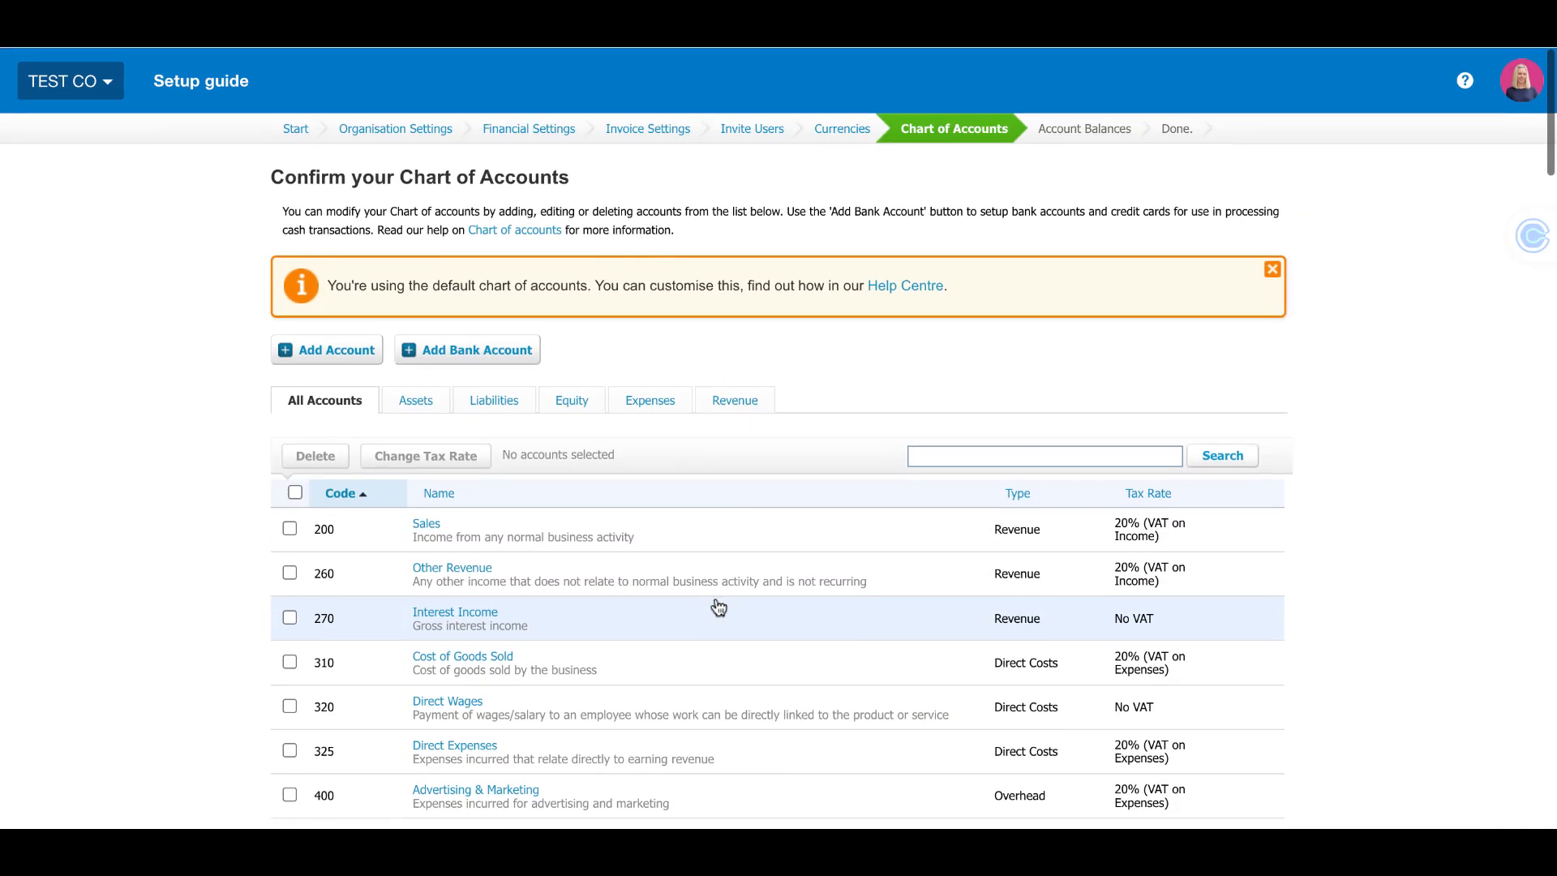
pyautogui.scroll(-10, 713, 608)
pyautogui.scroll(-20, 779, 437)
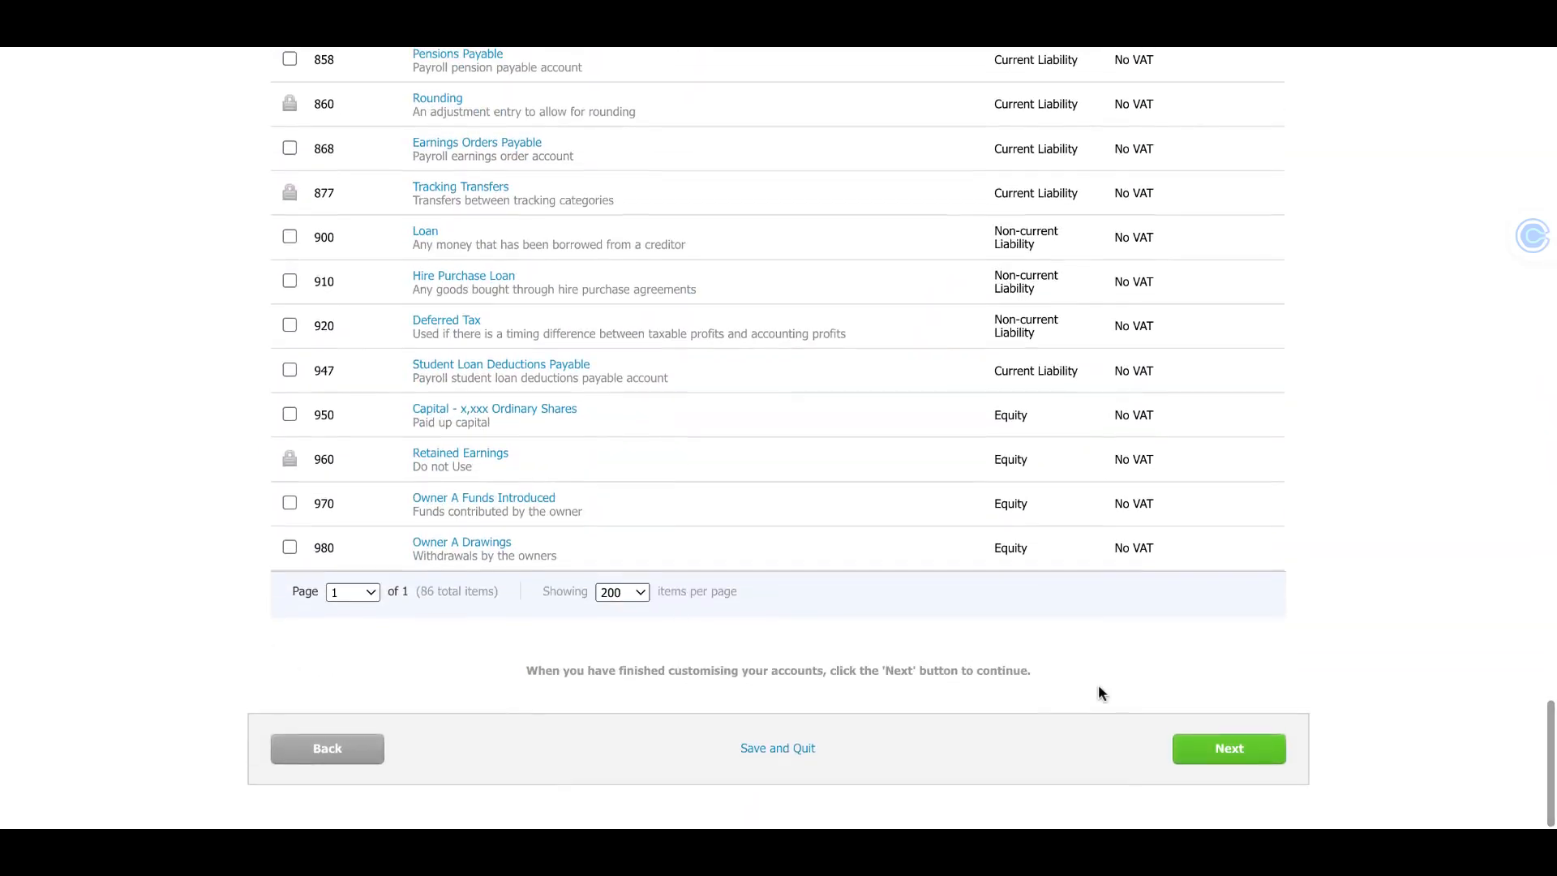
pyautogui.click(1239, 754)
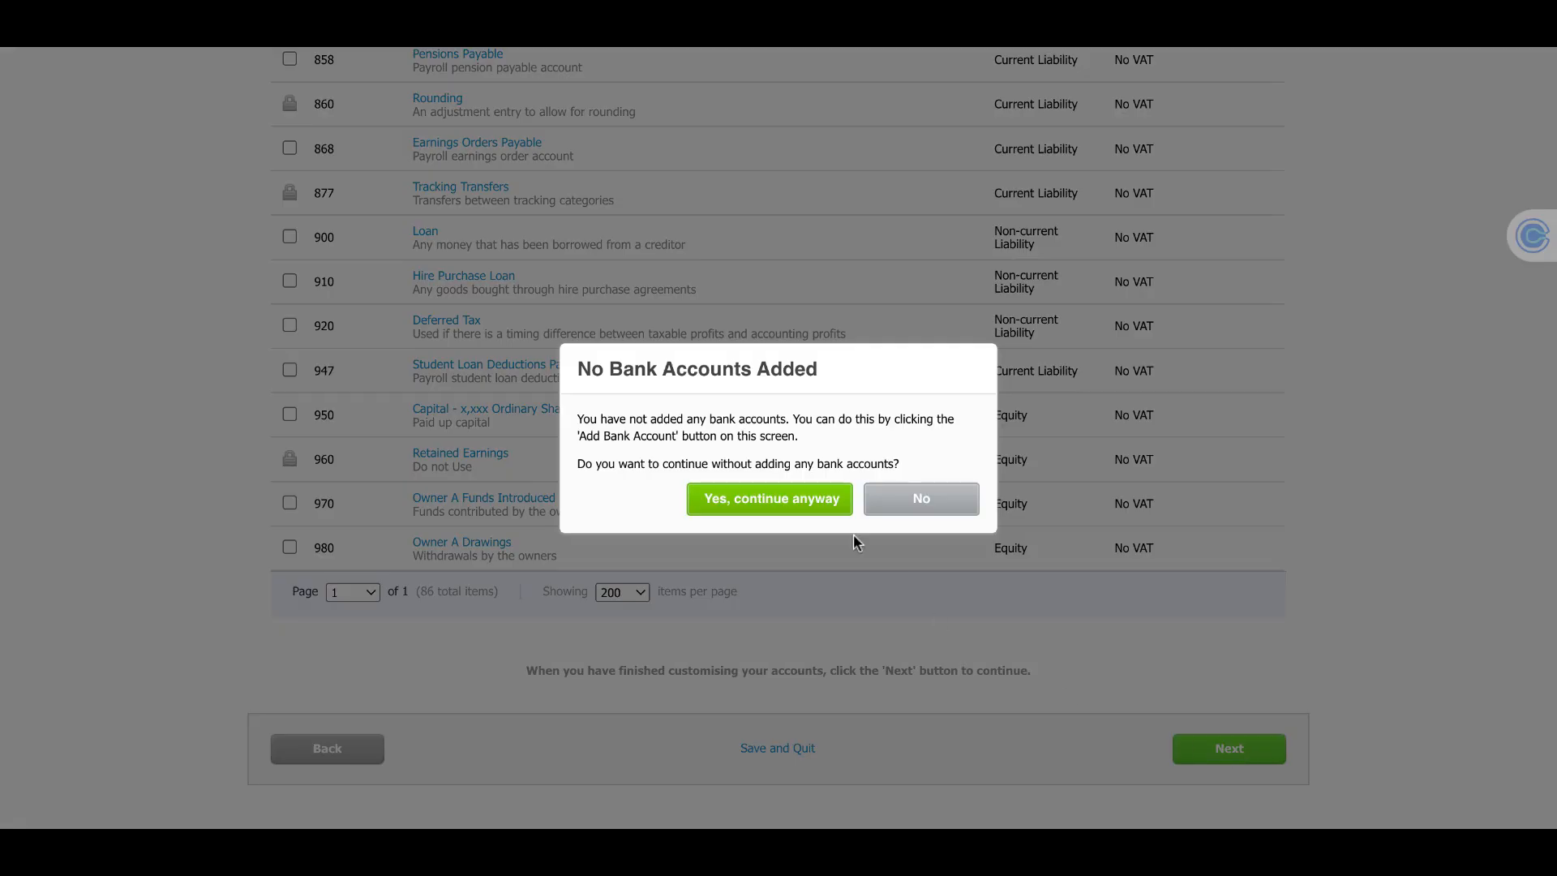
pyautogui.click(769, 499)
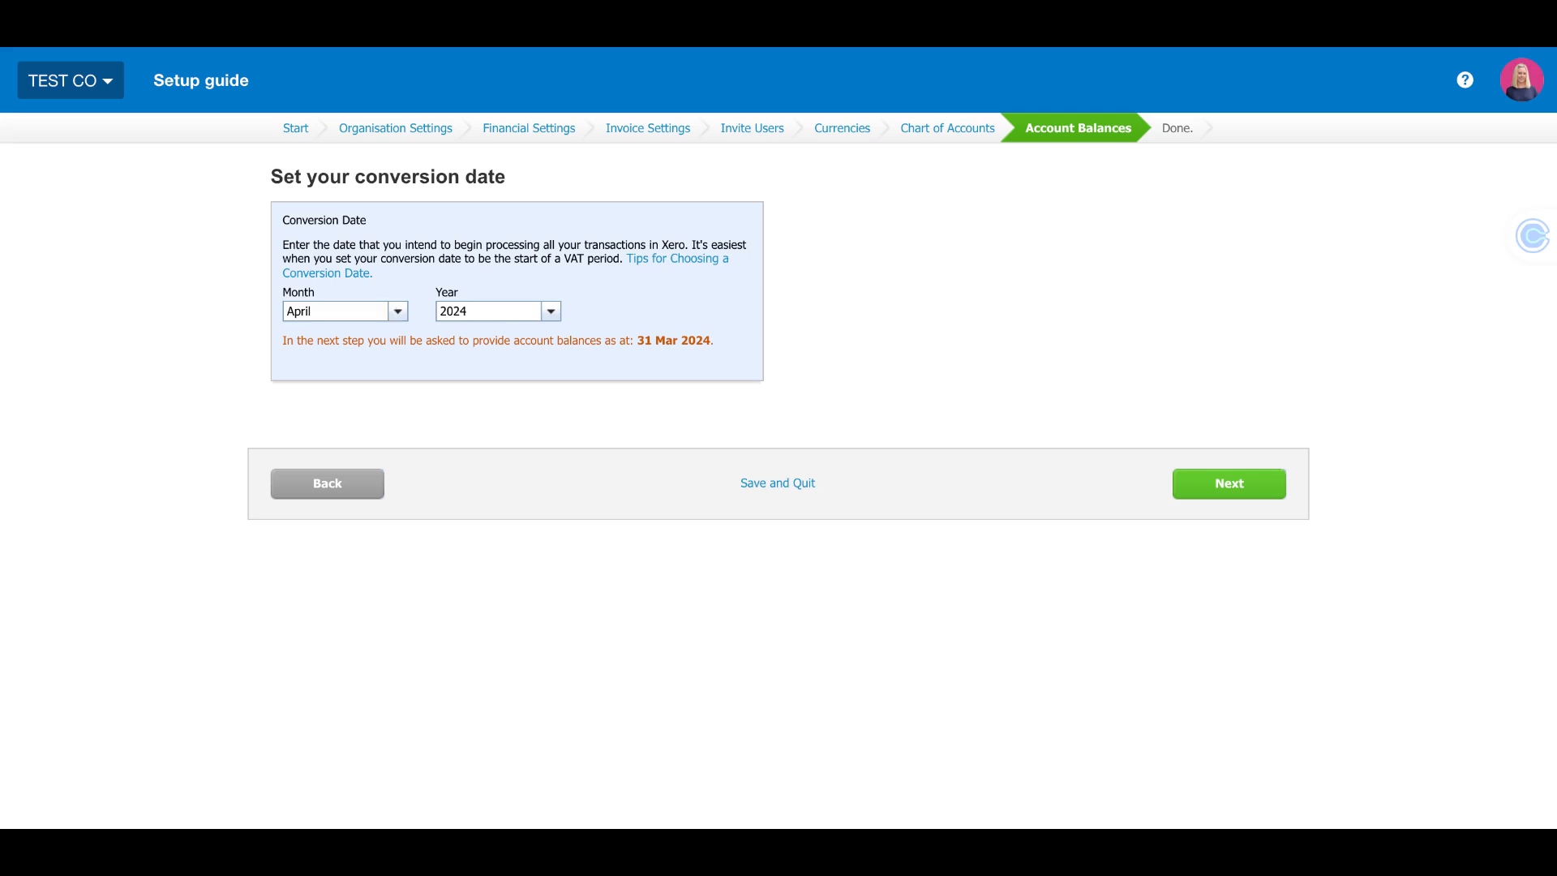
# Set the conversion date to January 2024, and finish the setup without entering or locking any account balances.
pyautogui.click(401, 315)
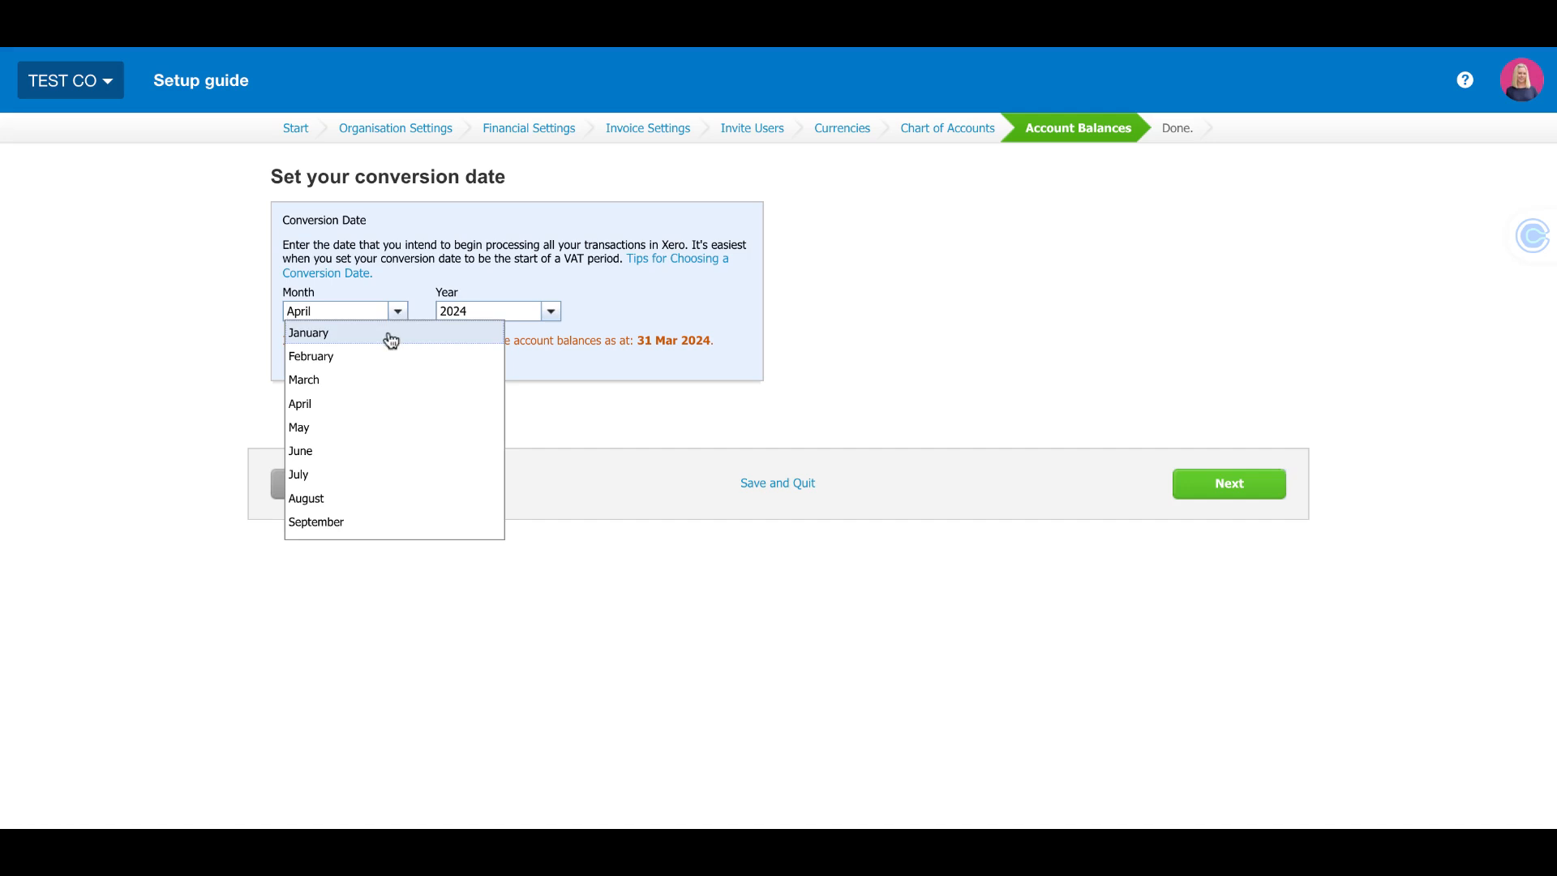
pyautogui.click(392, 334)
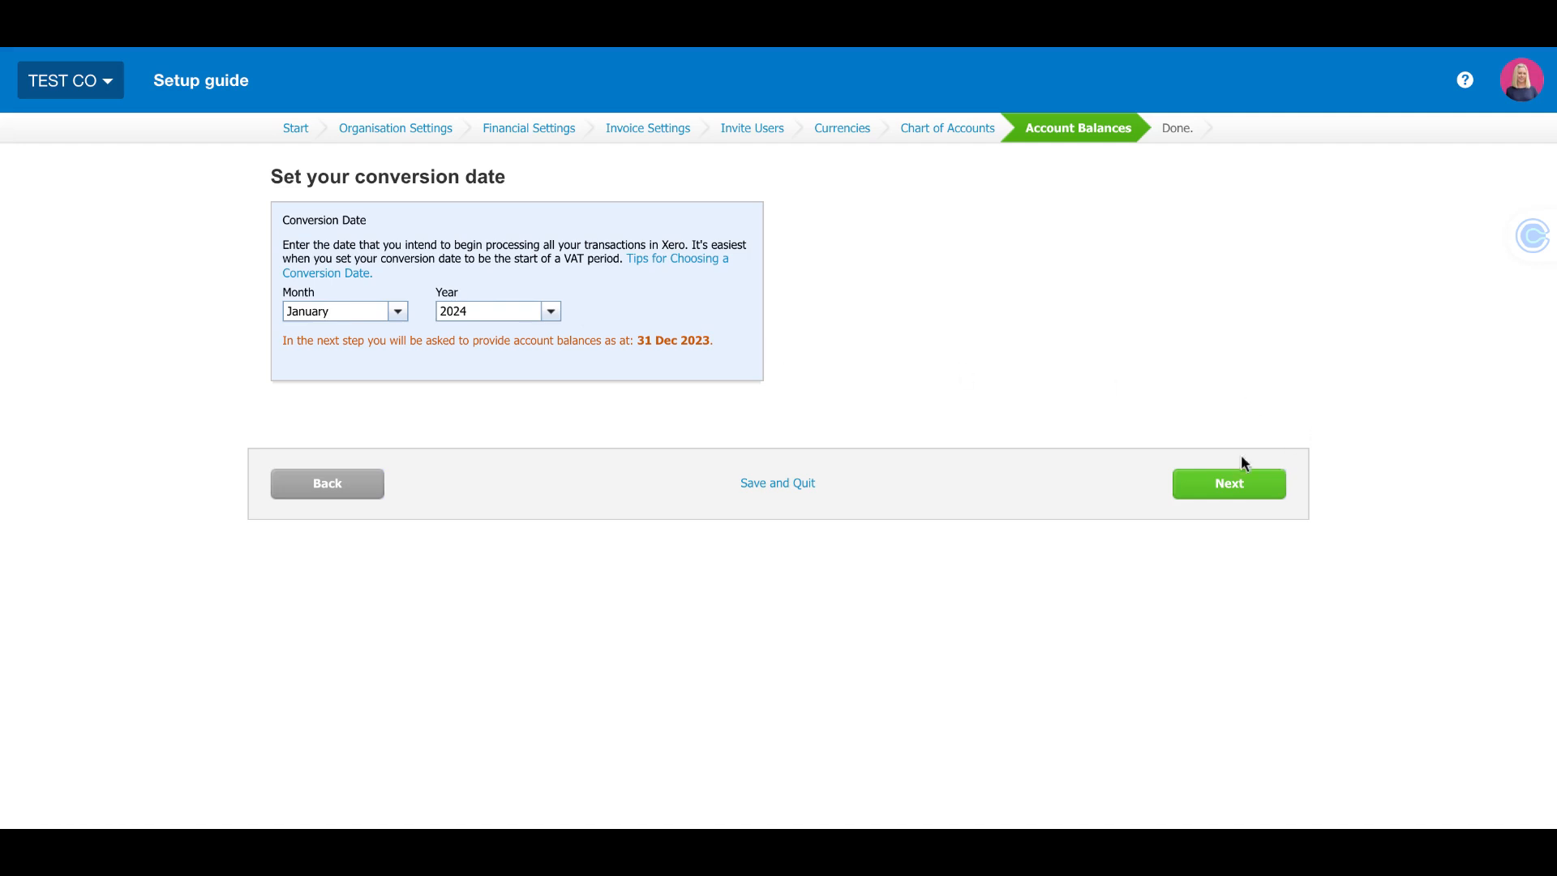
pyautogui.click(1226, 485)
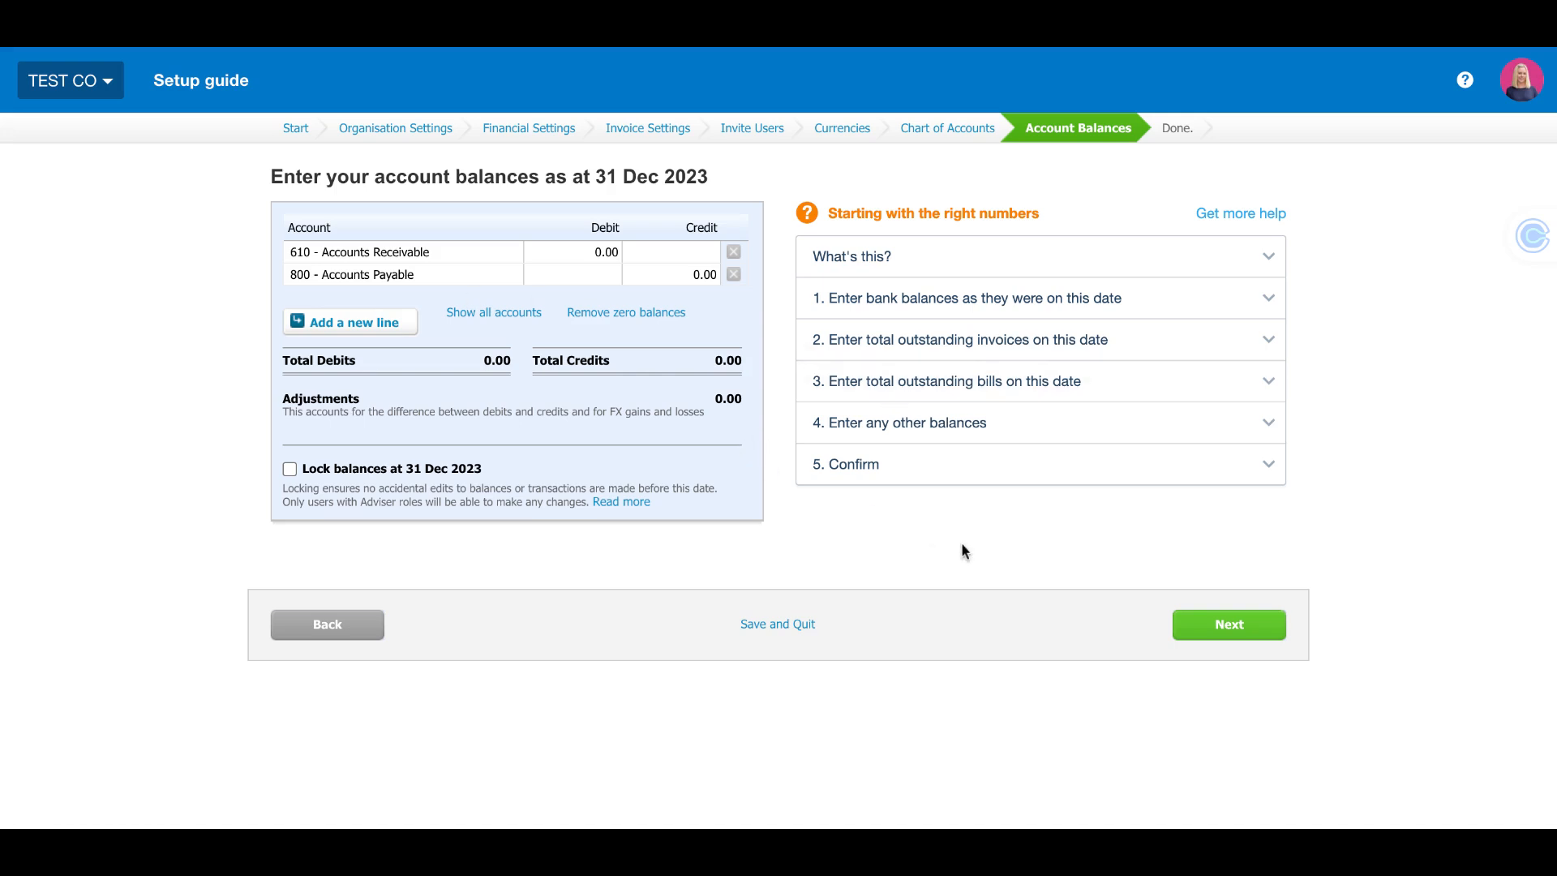
pyautogui.click(1214, 622)
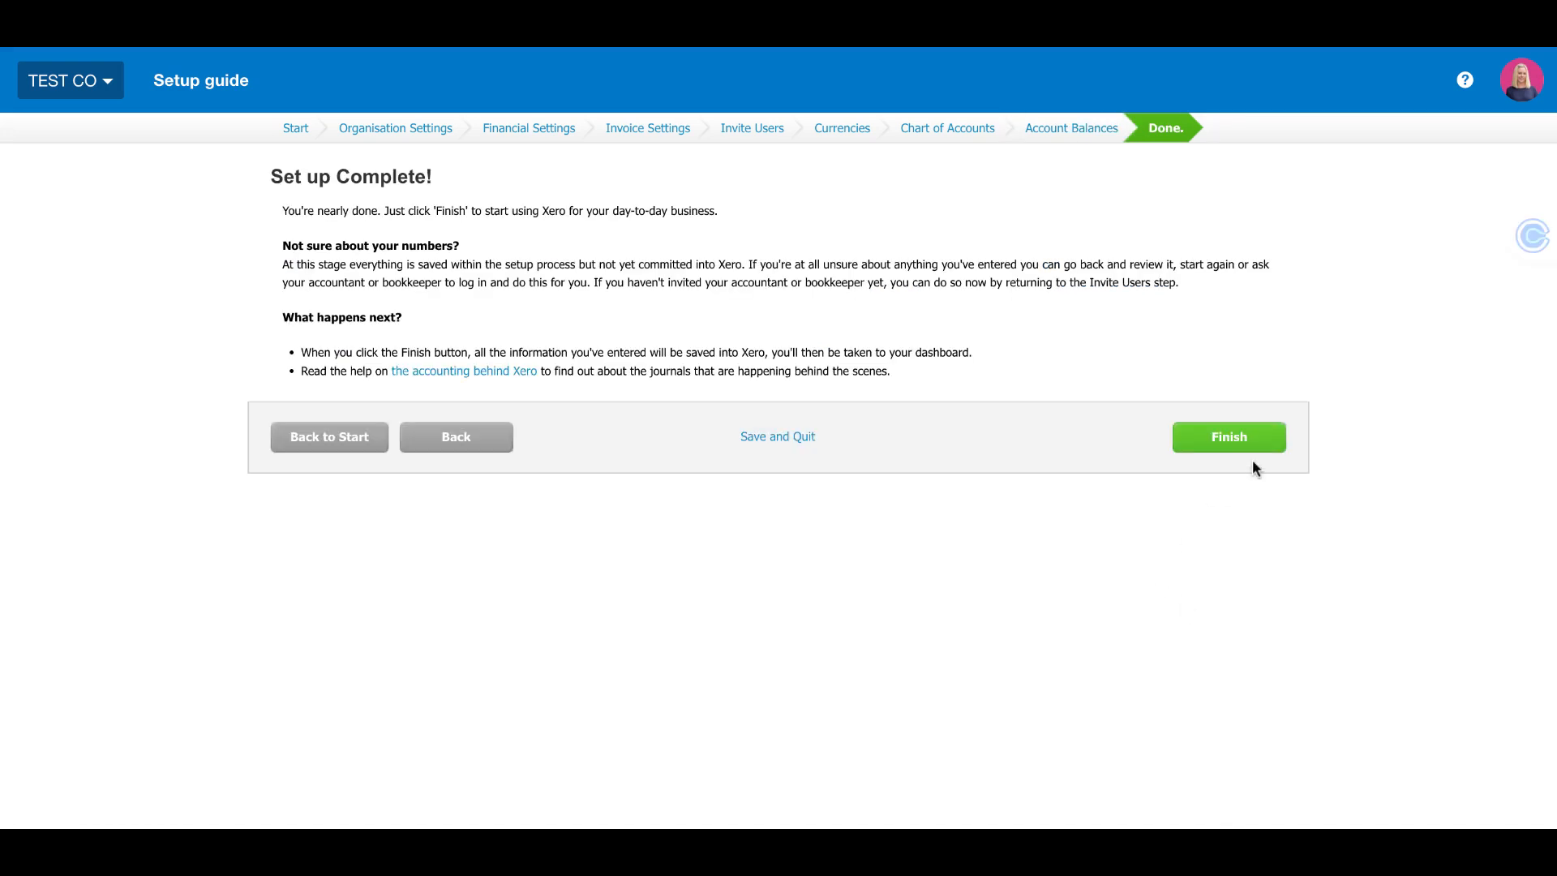
pyautogui.click(1218, 435)
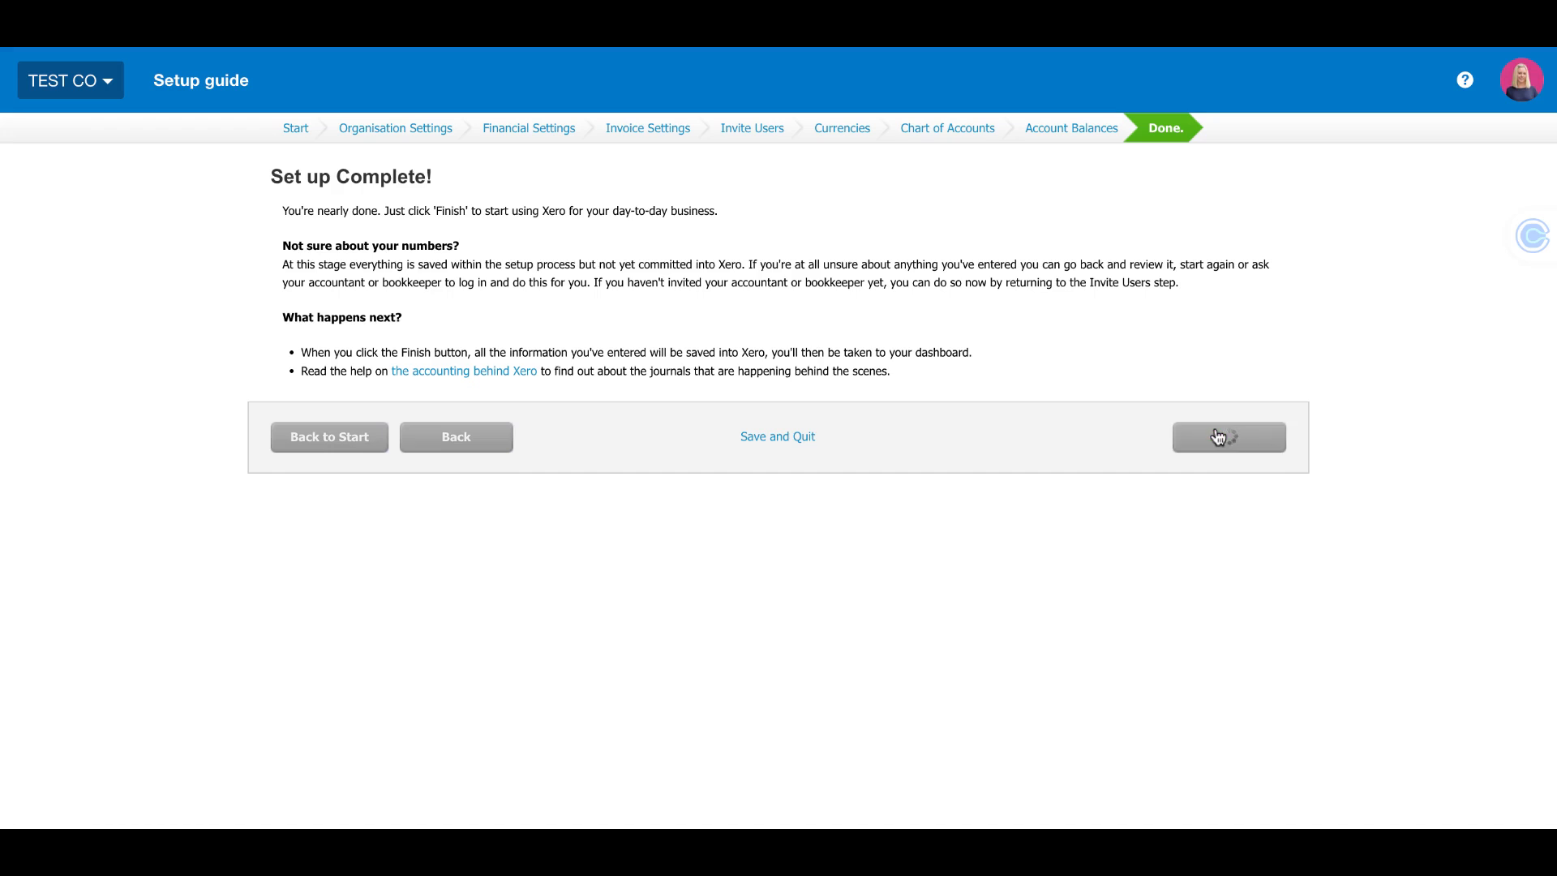